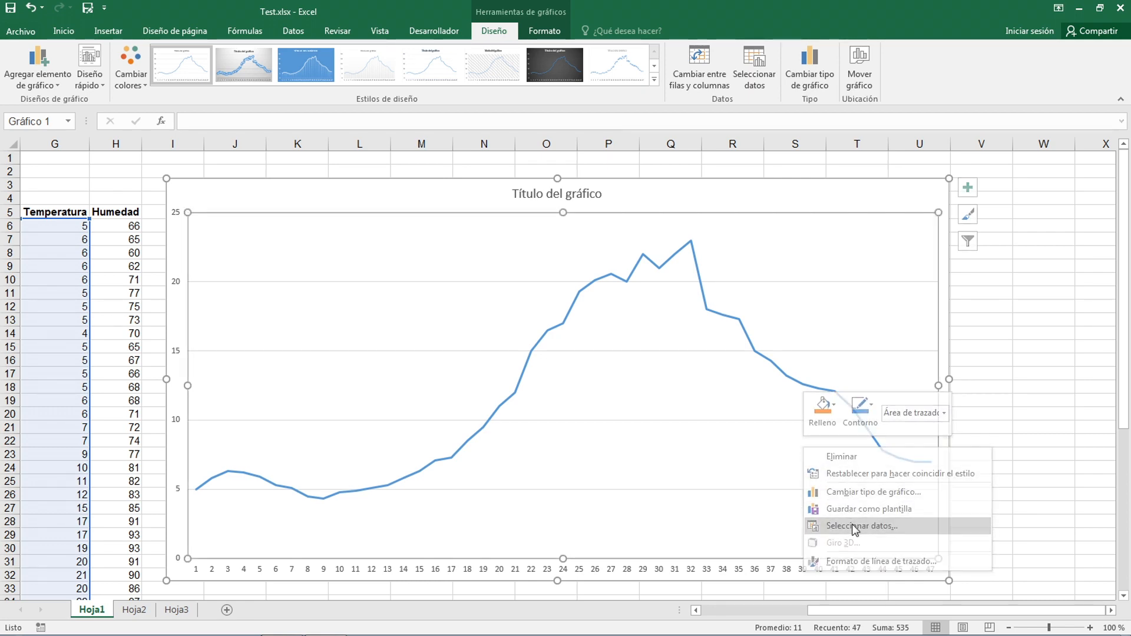
Step: Add a second data series to the line chart using the humidity values in Hoja1 H6:H52
{"action": "left_click", "coordinate": [851, 524]}
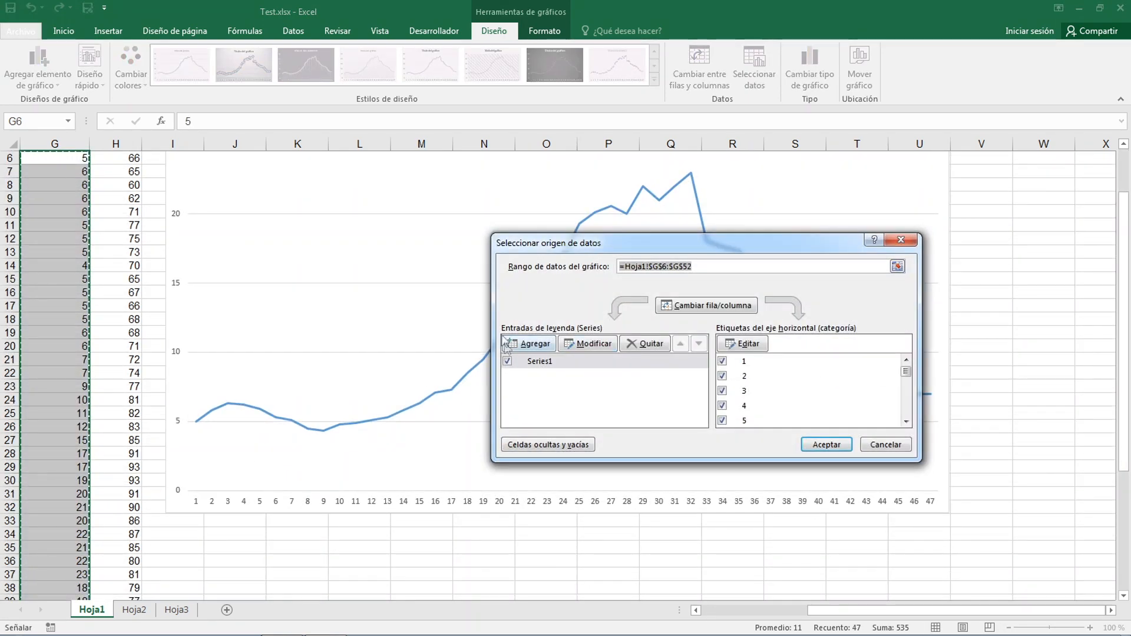
{"action": "left_click", "coordinate": [550, 346]}
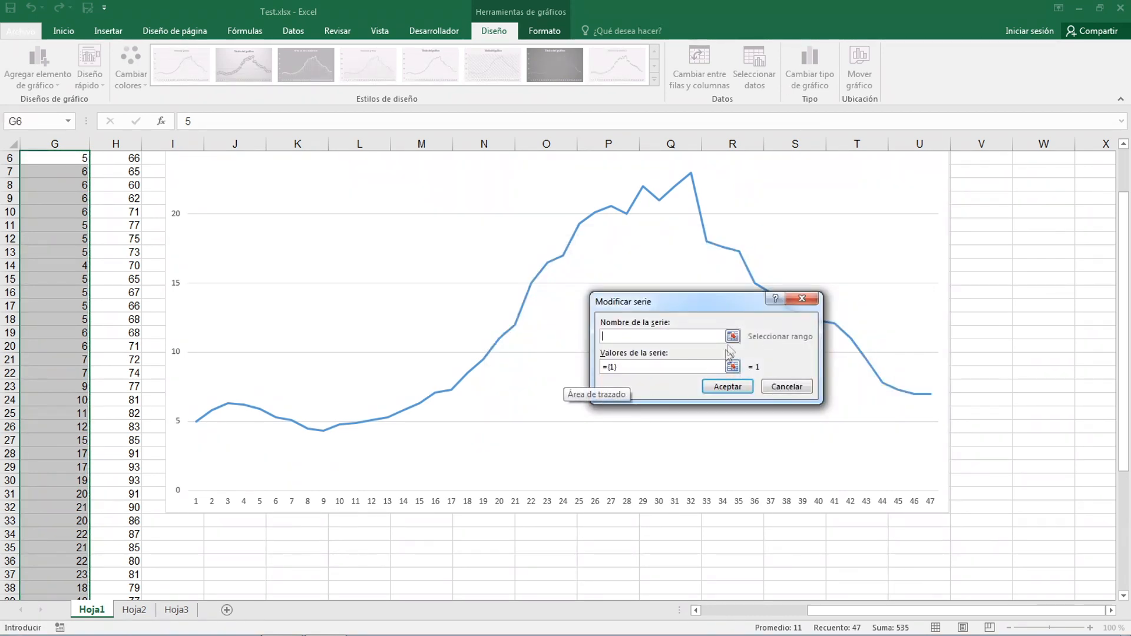
{"action": "left_click", "coordinate": [704, 366]}
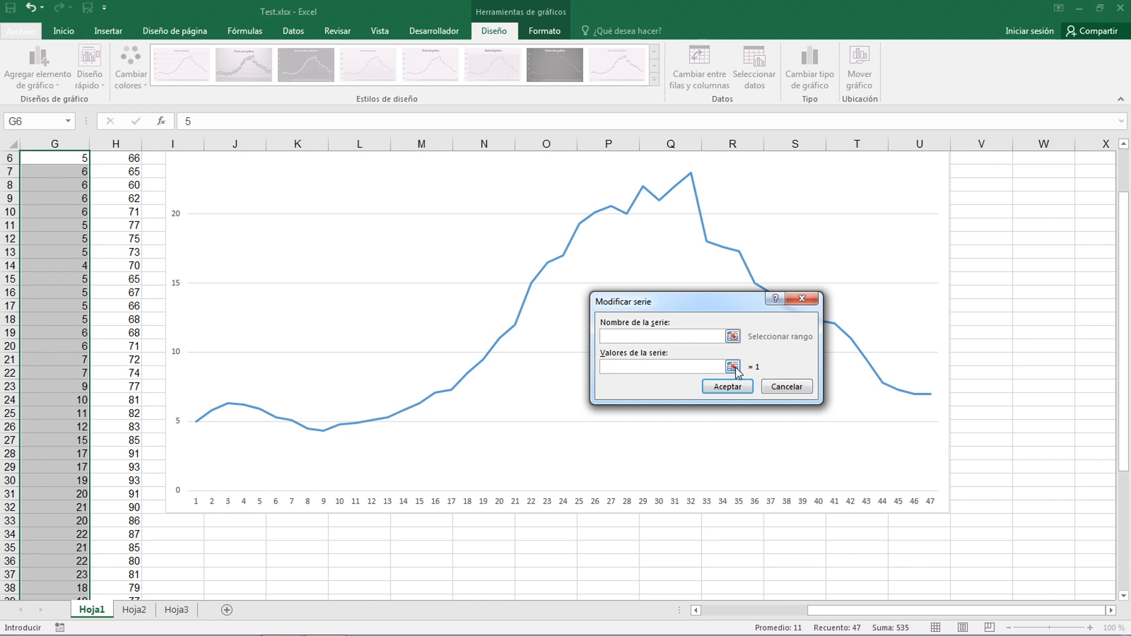
{"action": "left_click", "coordinate": [733, 367]}
{"action": "left_click_drag", "start_coordinate": [865, 614], "coordinate": [738, 614]}
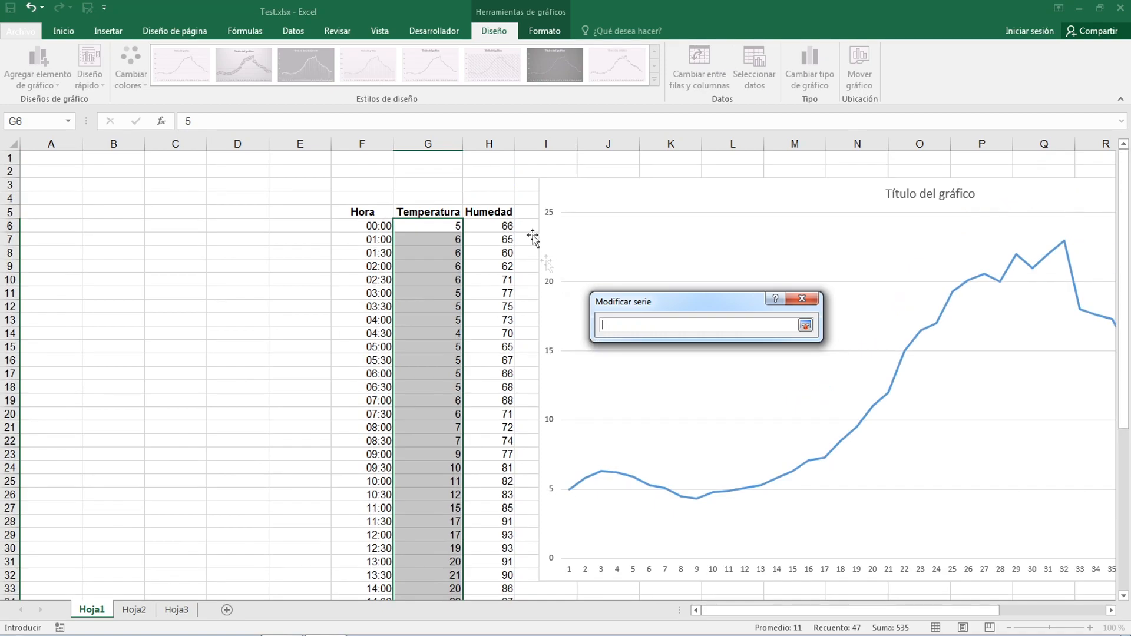
{"action": "left_click_drag", "start_coordinate": [505, 225], "coordinate": [508, 543]}
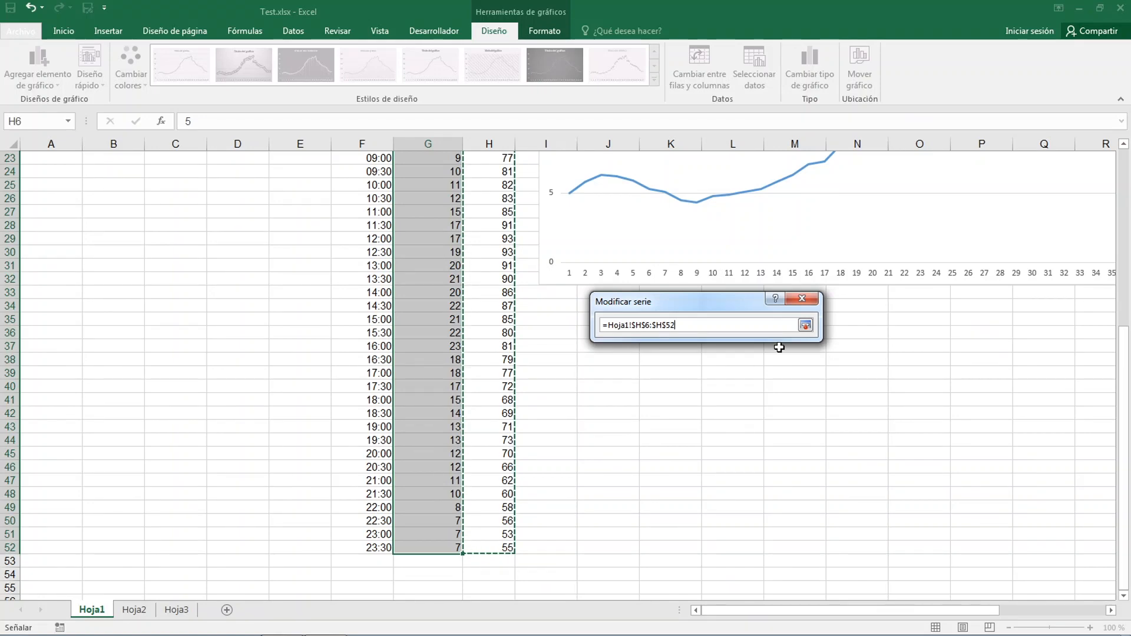
{"action": "left_click", "coordinate": [804, 325]}
{"action": "left_click", "coordinate": [736, 389]}
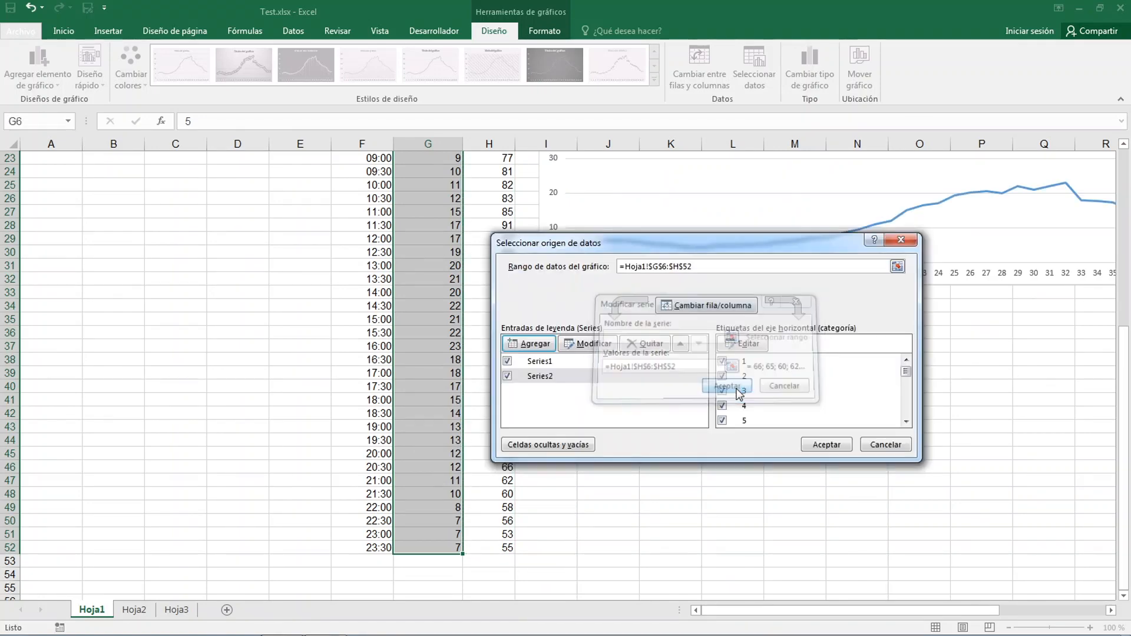
Step: Set the chart's horizontal axis labels to the hours in Hoja1 F6:F52
{"action": "left_click", "coordinate": [749, 347]}
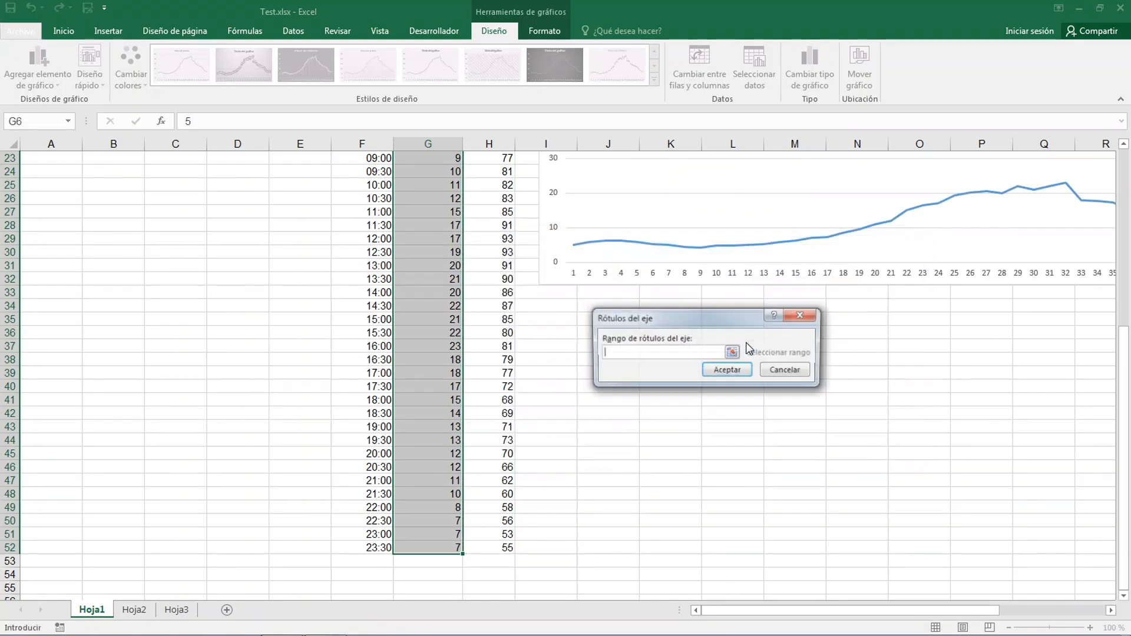
{"action": "left_click", "coordinate": [736, 356]}
{"action": "scroll", "coordinate": [537, 390], "scroll_direction": "up", "scroll_amount": 6}
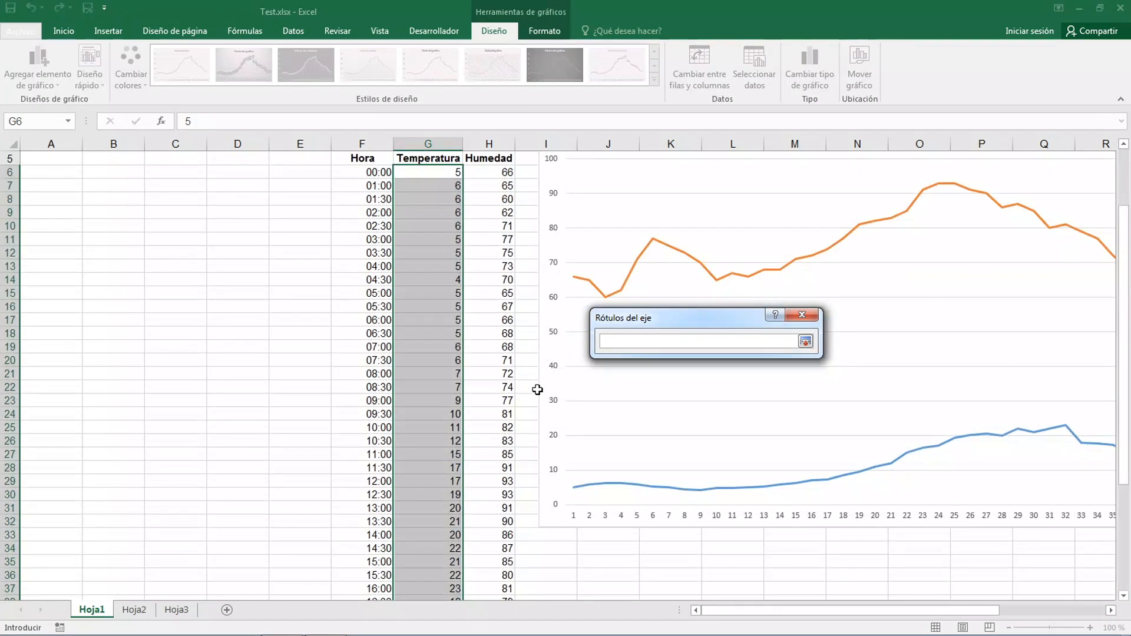
{"action": "left_click_drag", "start_coordinate": [377, 172], "coordinate": [377, 575]}
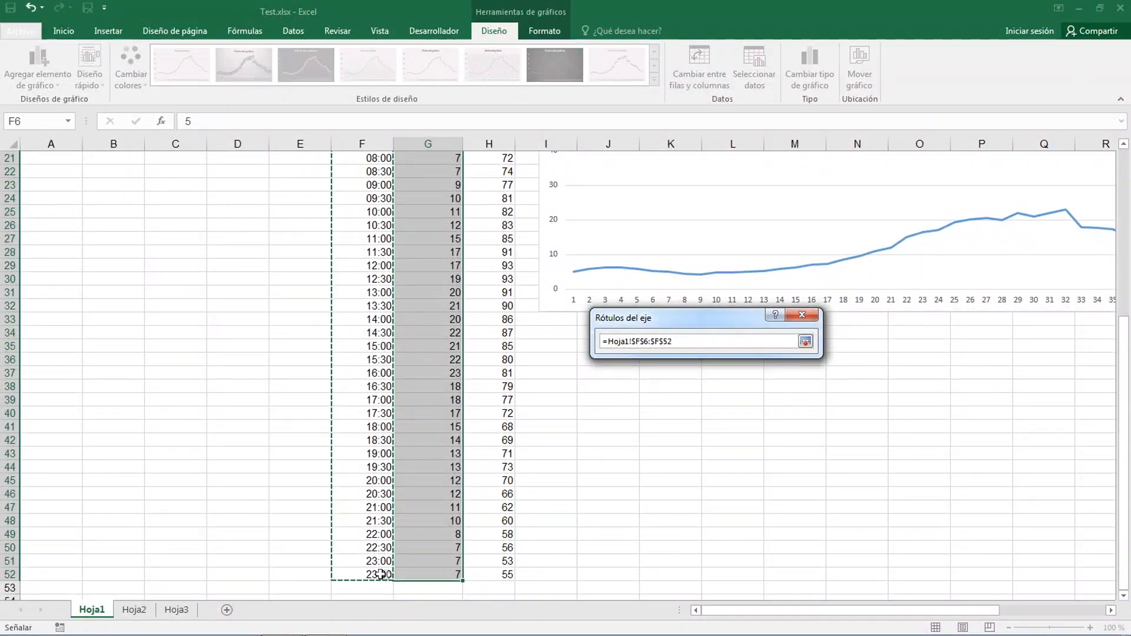
{"action": "left_click", "coordinate": [805, 341]}
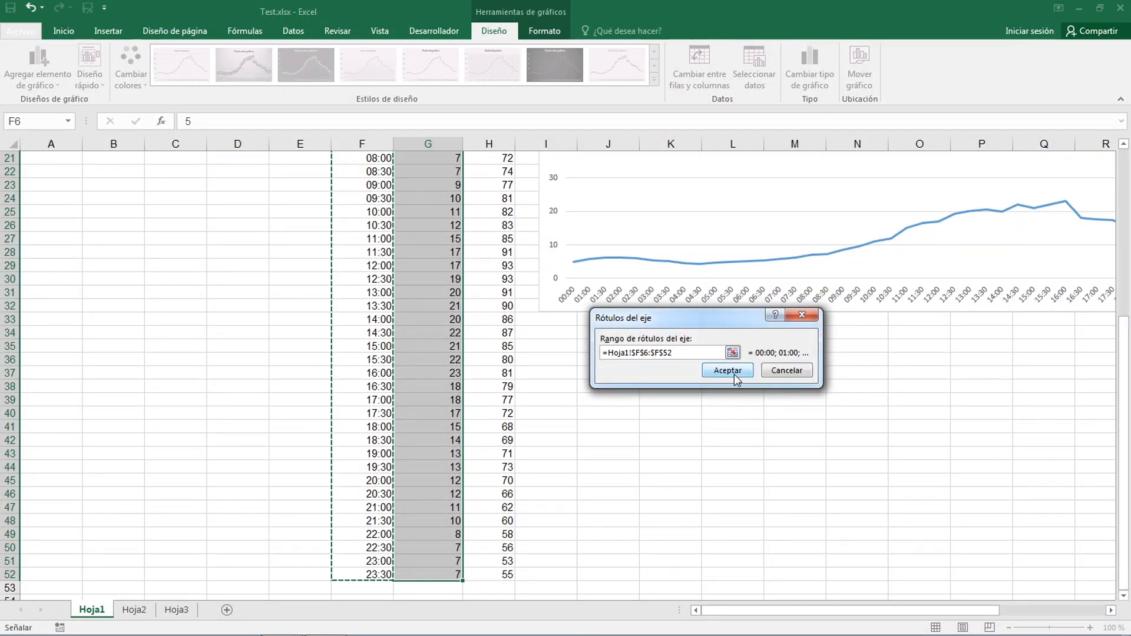
{"action": "left_click", "coordinate": [731, 371]}
Step: Name the first chart series from header cell G5, Temperatura
{"action": "left_click", "coordinate": [548, 364]}
{"action": "left_click", "coordinate": [592, 344]}
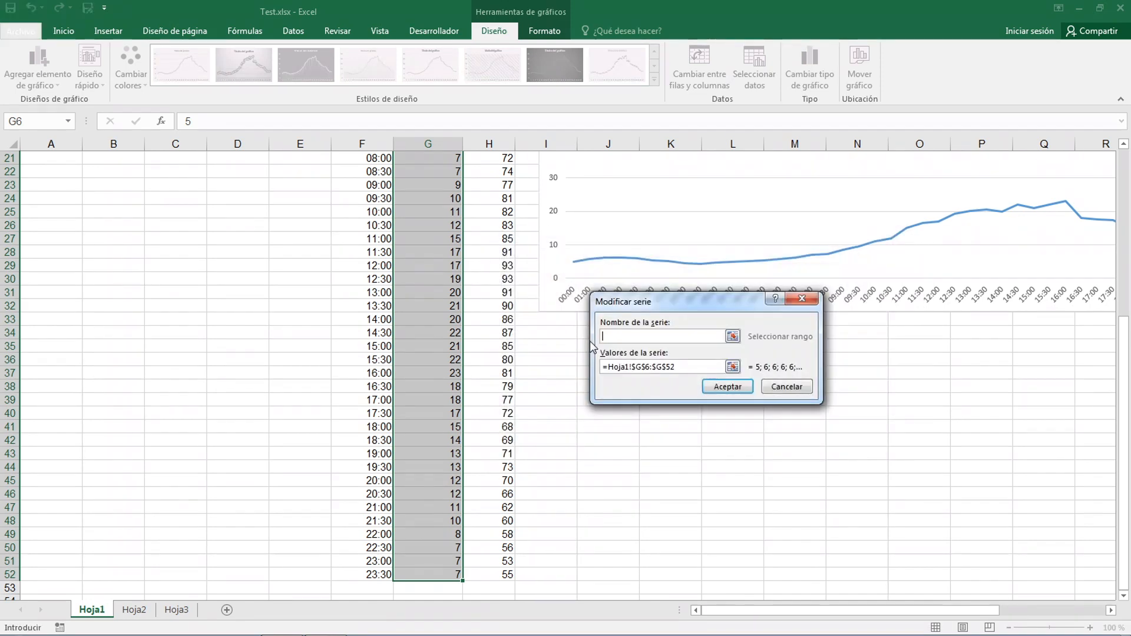
{"action": "left_click", "coordinate": [744, 334]}
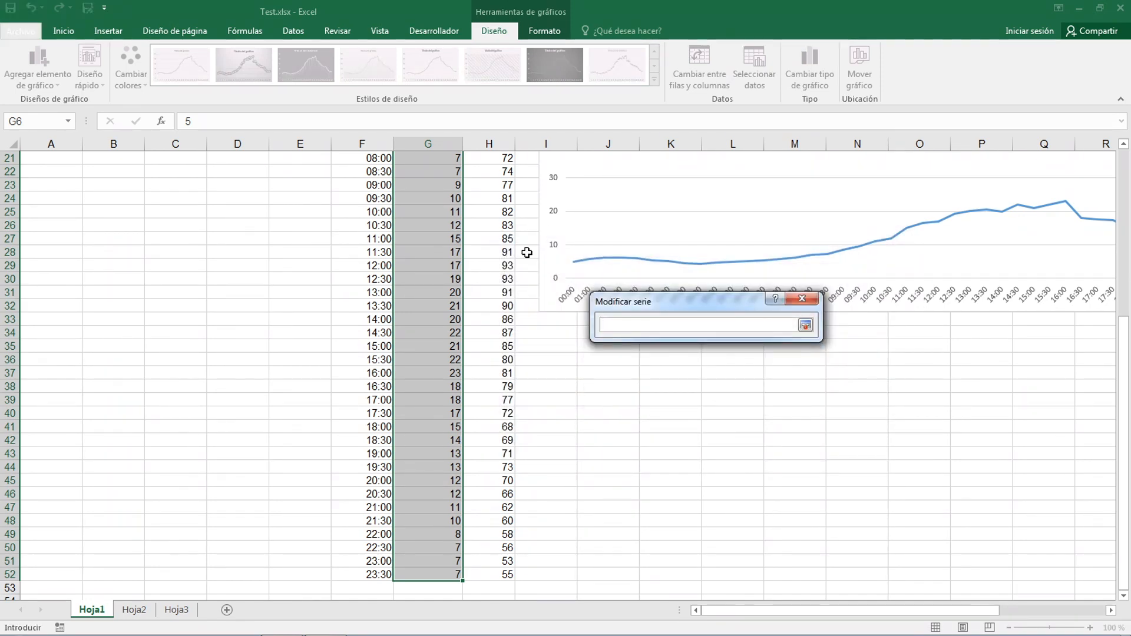
{"action": "scroll", "coordinate": [526, 252], "scroll_direction": "up", "scroll_amount": 7}
{"action": "left_click", "coordinate": [445, 212]}
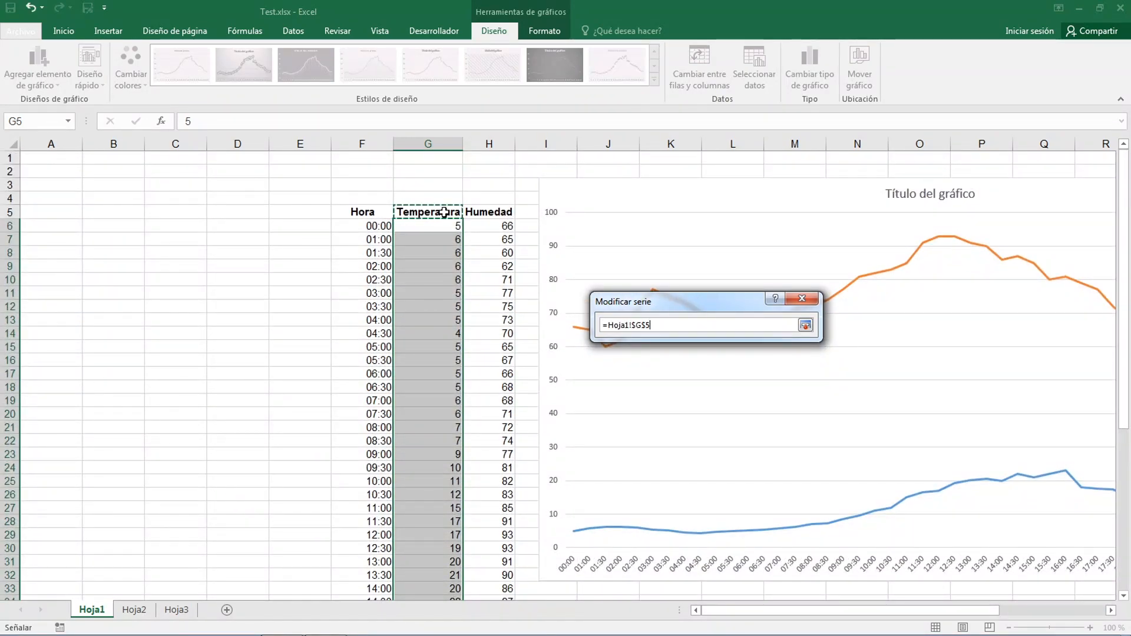
{"action": "left_click", "coordinate": [805, 325]}
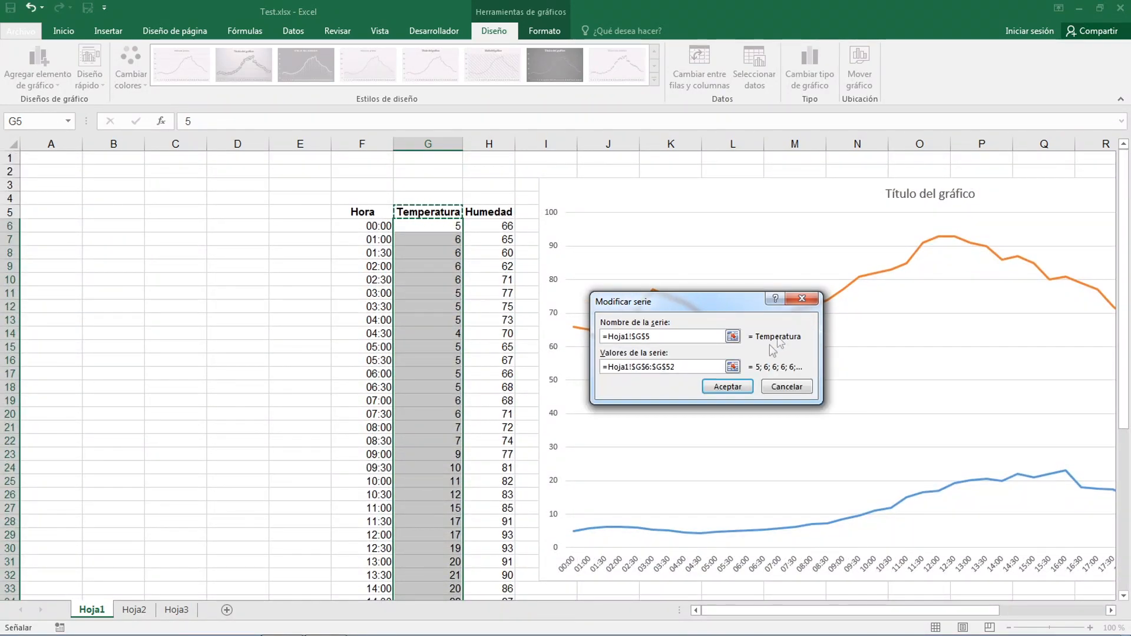
{"action": "left_click", "coordinate": [728, 387]}
Step: Name the second chart series from header cell H5, Humedad, and apply the data source changes
{"action": "left_click", "coordinate": [554, 377]}
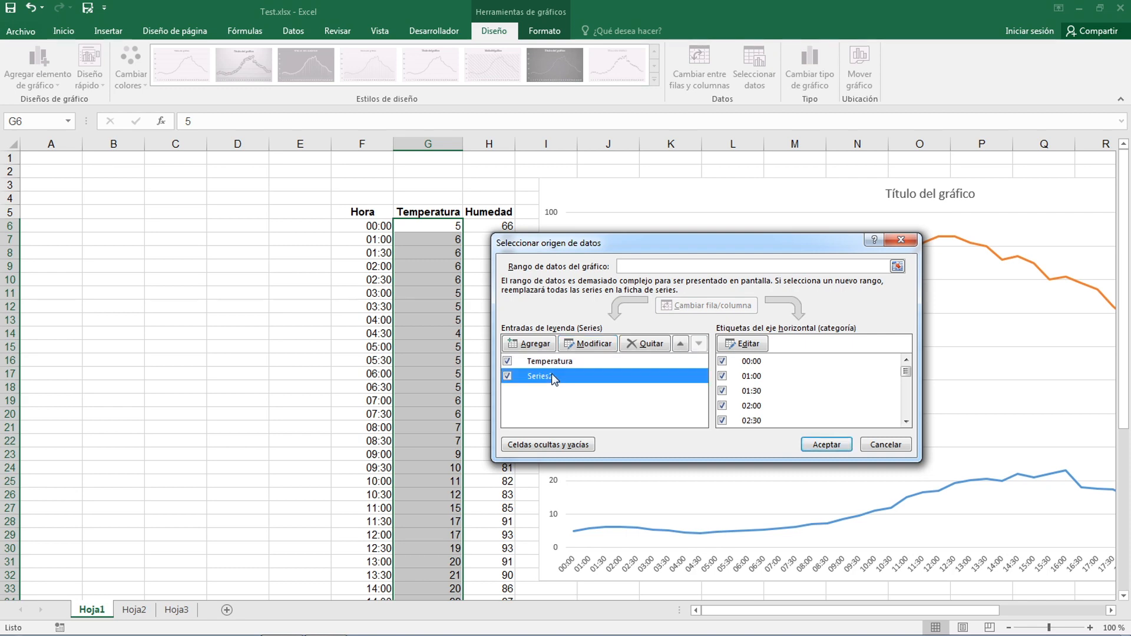
{"action": "left_click", "coordinate": [608, 346]}
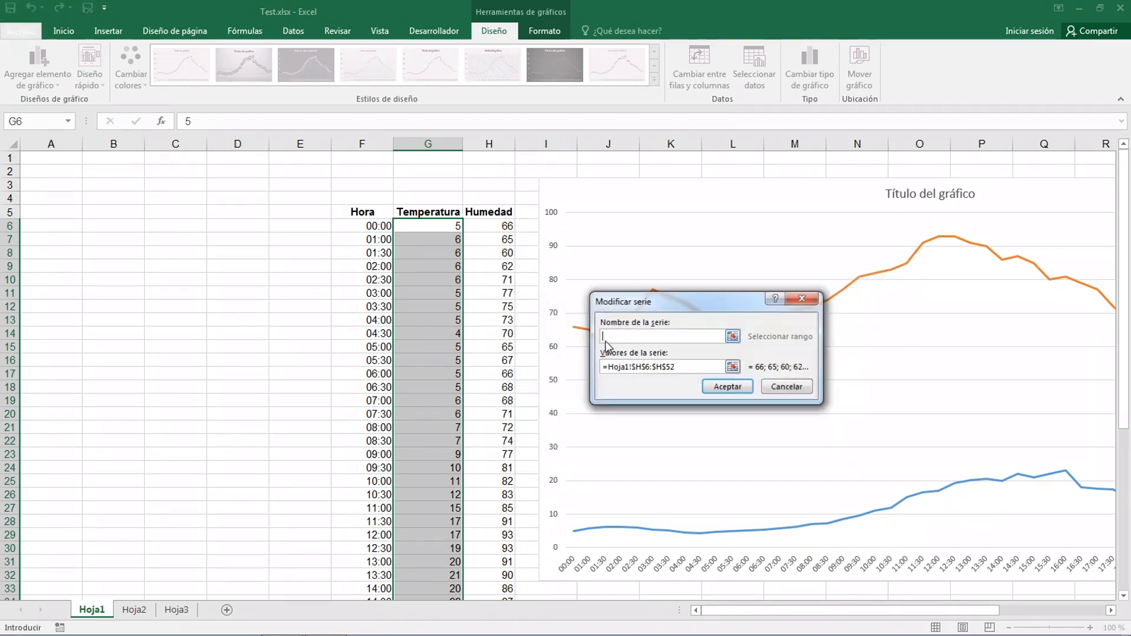
{"action": "left_click", "coordinate": [738, 340]}
{"action": "left_click", "coordinate": [508, 218]}
{"action": "left_click", "coordinate": [805, 325]}
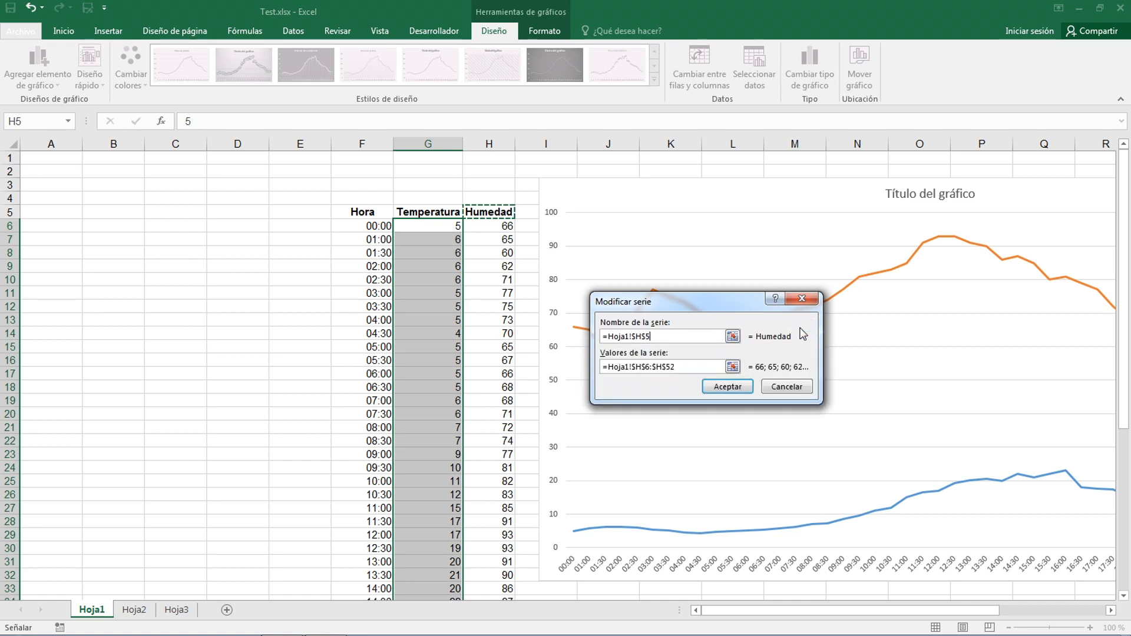
{"action": "left_click", "coordinate": [727, 387]}
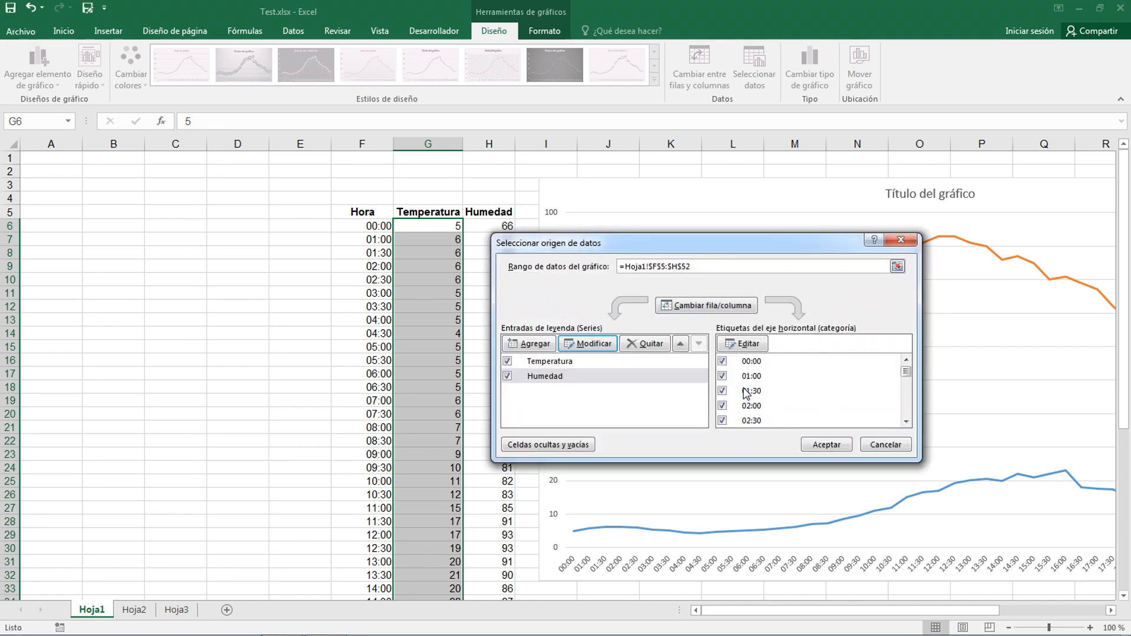
{"action": "left_click", "coordinate": [827, 445]}
{"action": "left_click_drag", "start_coordinate": [833, 617], "coordinate": [943, 616]}
{"action": "left_click", "coordinate": [1084, 465]}
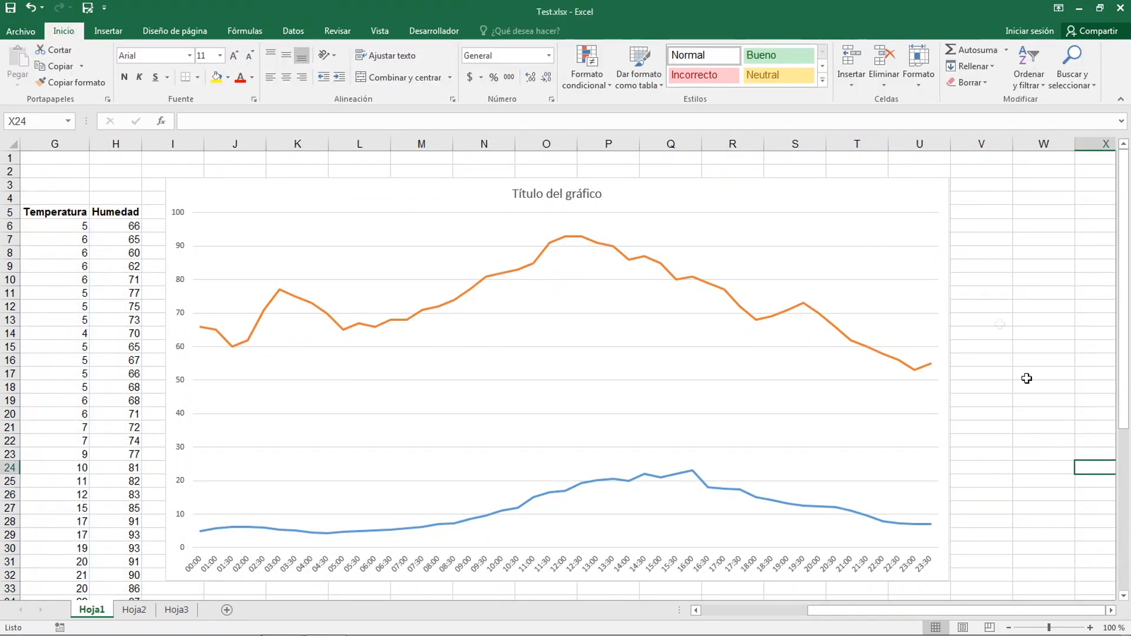
Step: Add a legend below the chart's plot area using the Inferior option
{"action": "left_click", "coordinate": [915, 222]}
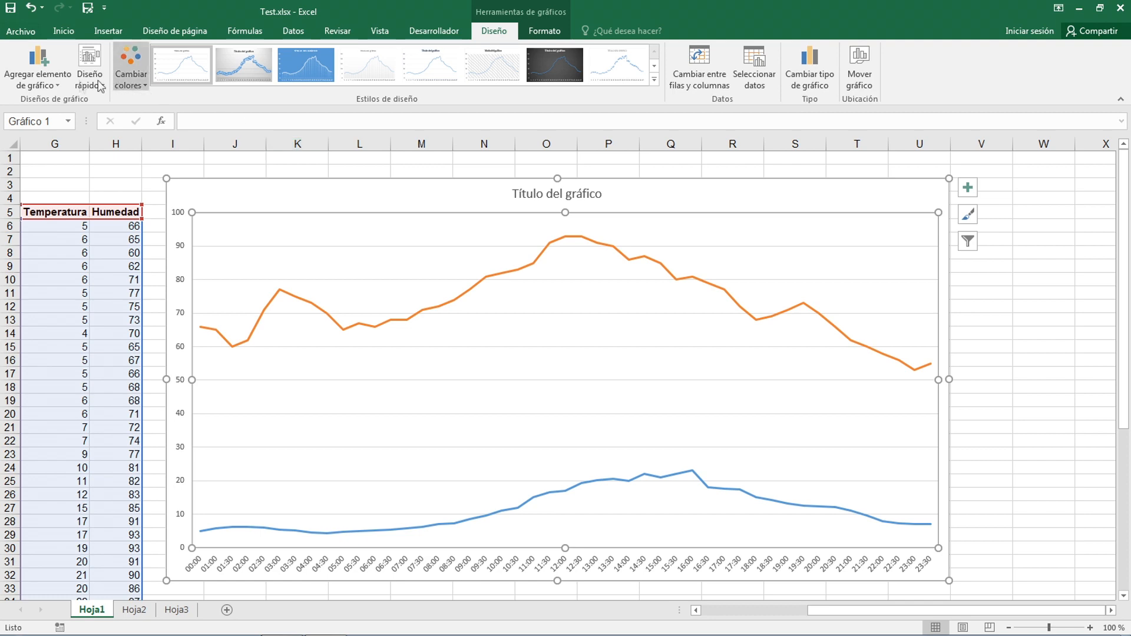
{"action": "left_click", "coordinate": [62, 86]}
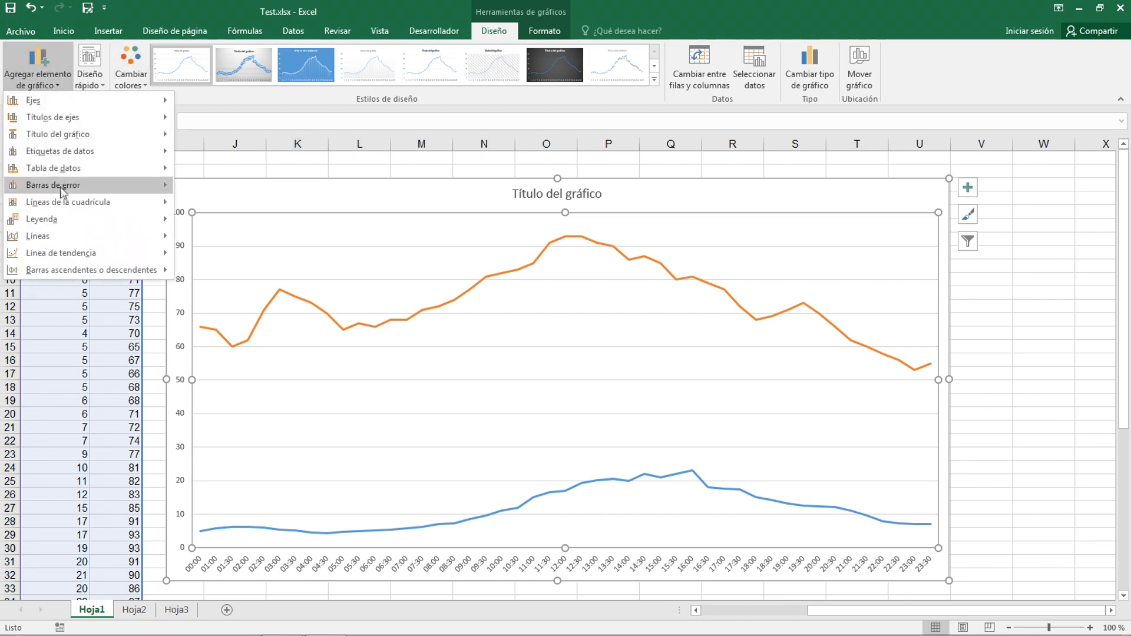
{"action": "mouse_move", "coordinate": [63, 224]}
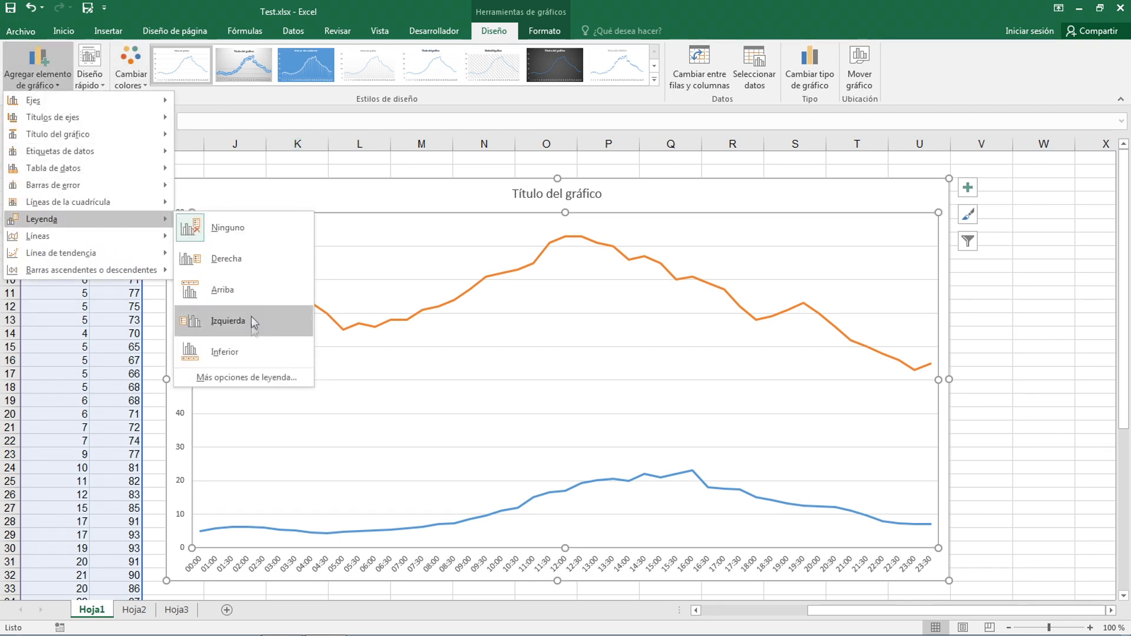
{"action": "left_click", "coordinate": [252, 352]}
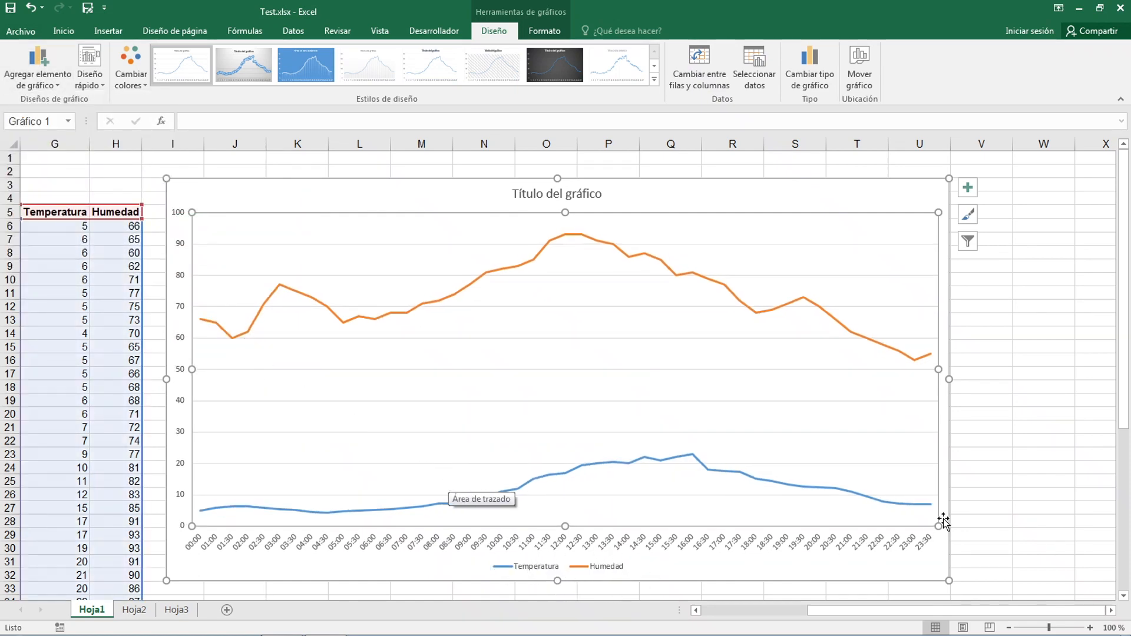
{"action": "left_click", "coordinate": [976, 498]}
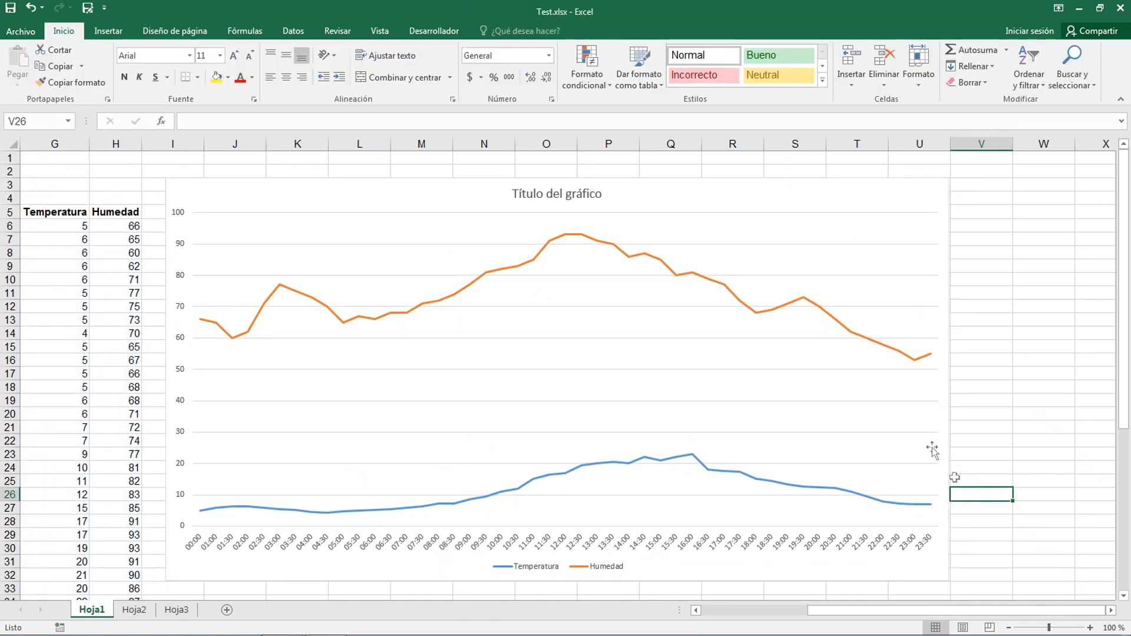
Step: Plot the Humedad series on the secondary axis
{"action": "left_click", "coordinate": [913, 359]}
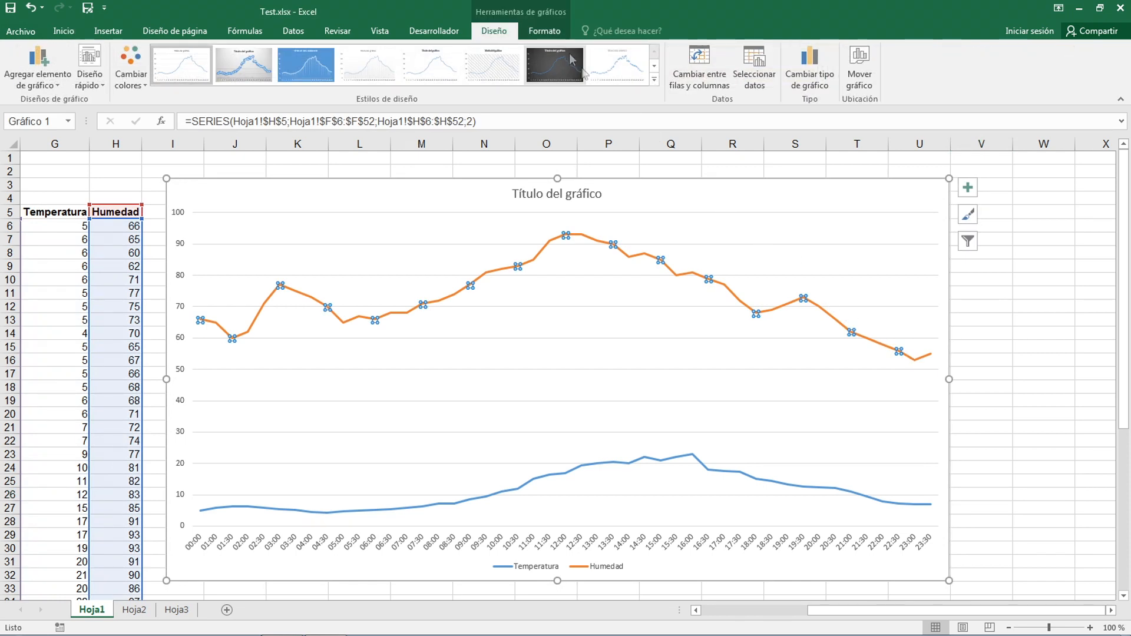
{"action": "left_click", "coordinate": [545, 30]}
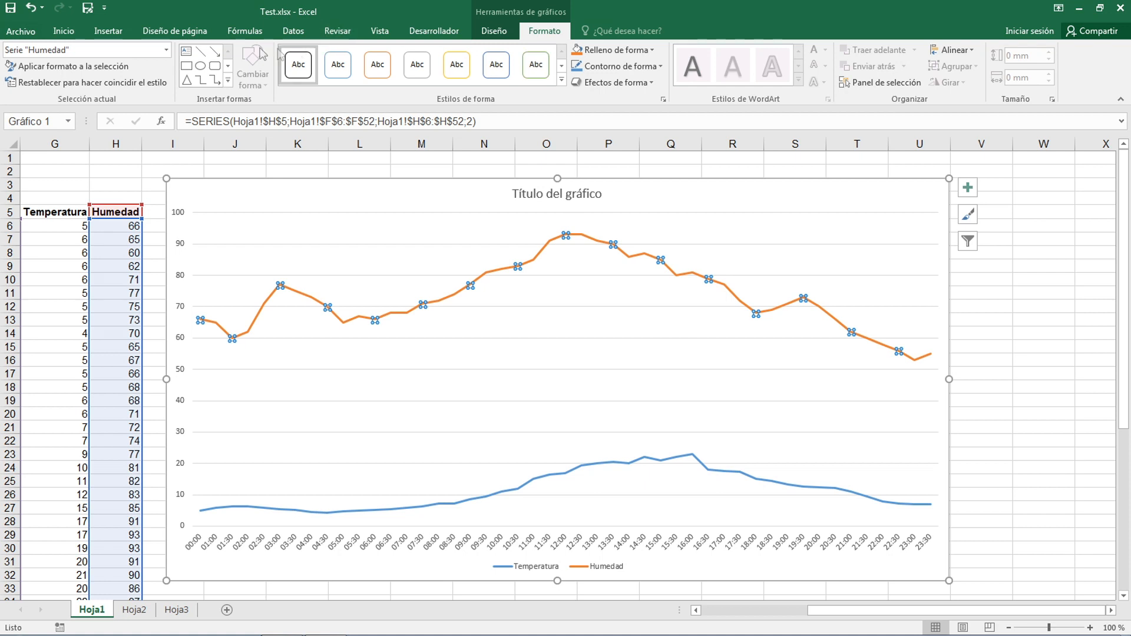
{"action": "left_click", "coordinate": [87, 70]}
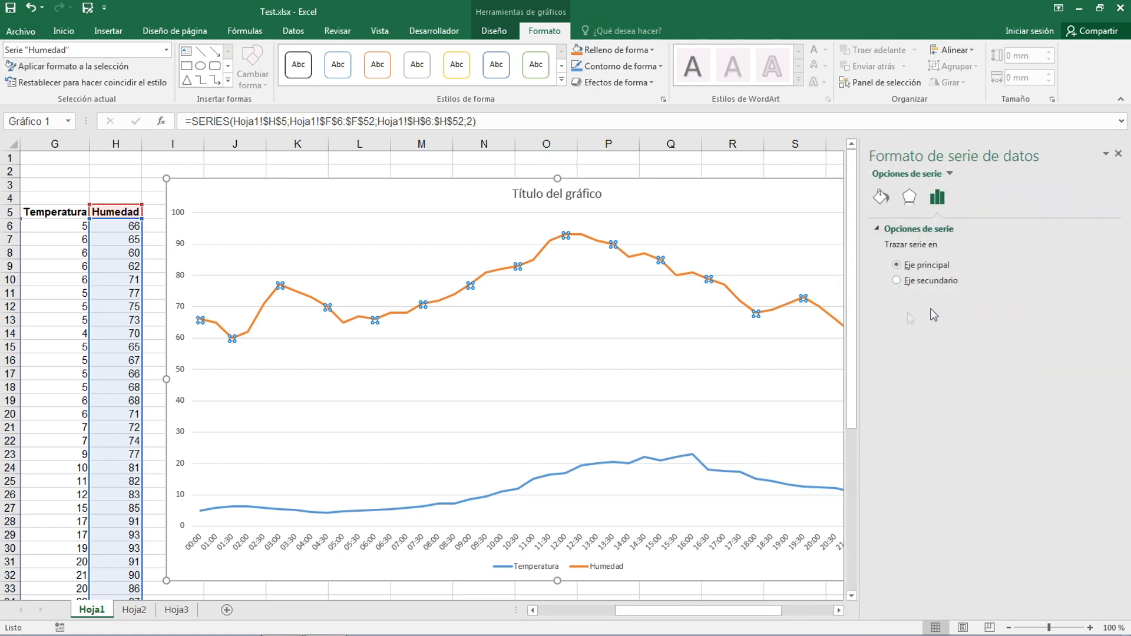
{"action": "left_click", "coordinate": [896, 281]}
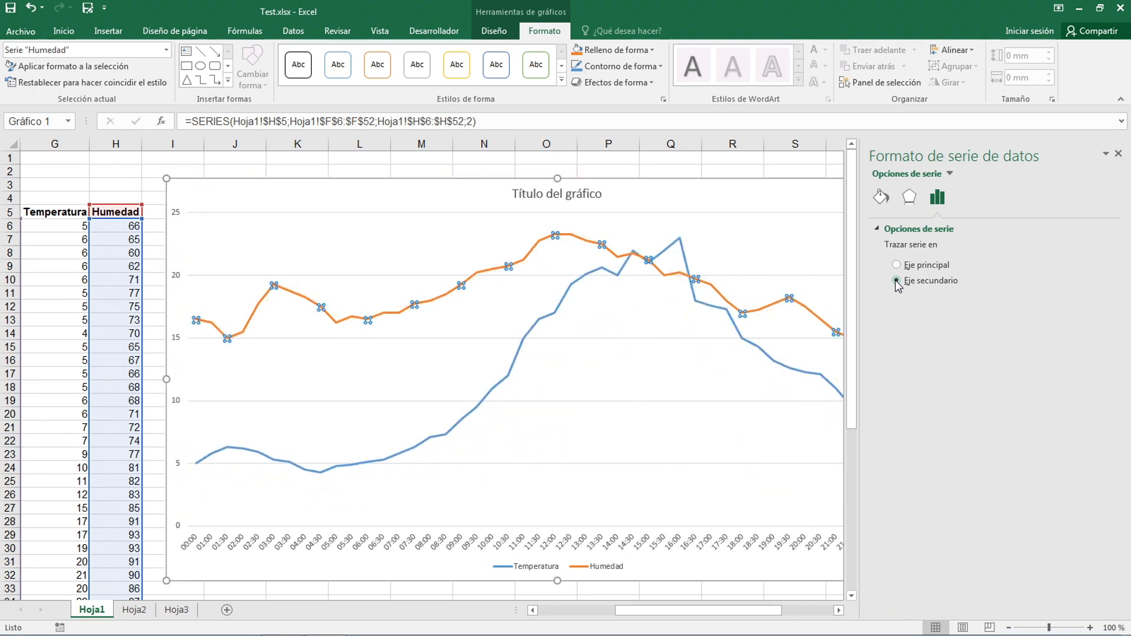
{"action": "left_click", "coordinate": [1118, 154]}
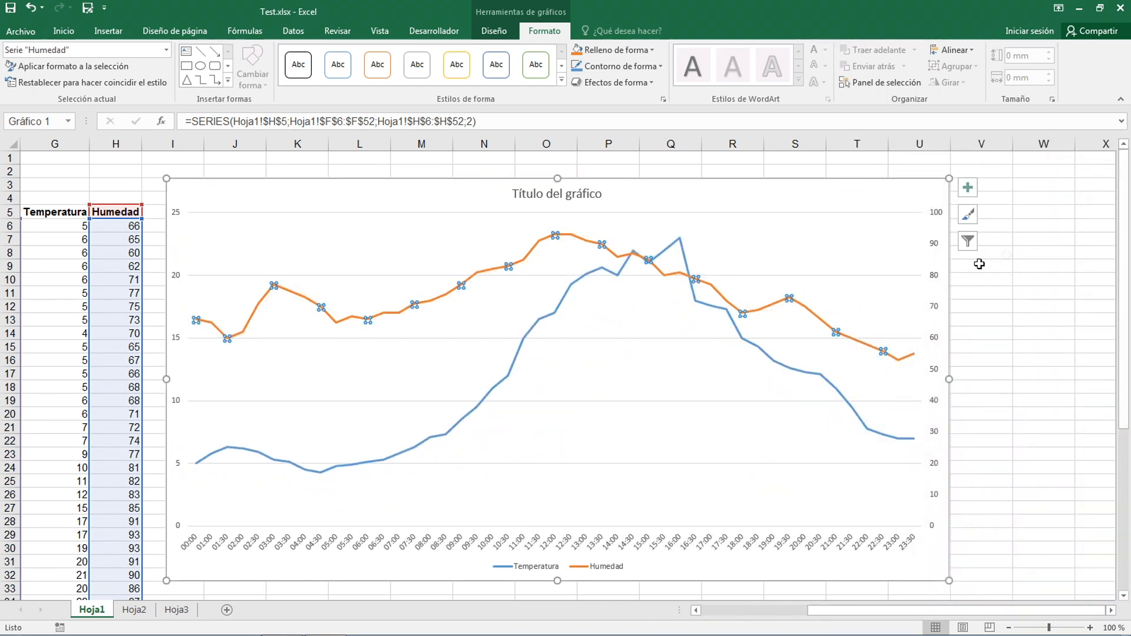
Step: Set the major unit of the chart's secondary vertical axis to 5
{"action": "left_click", "coordinate": [936, 311]}
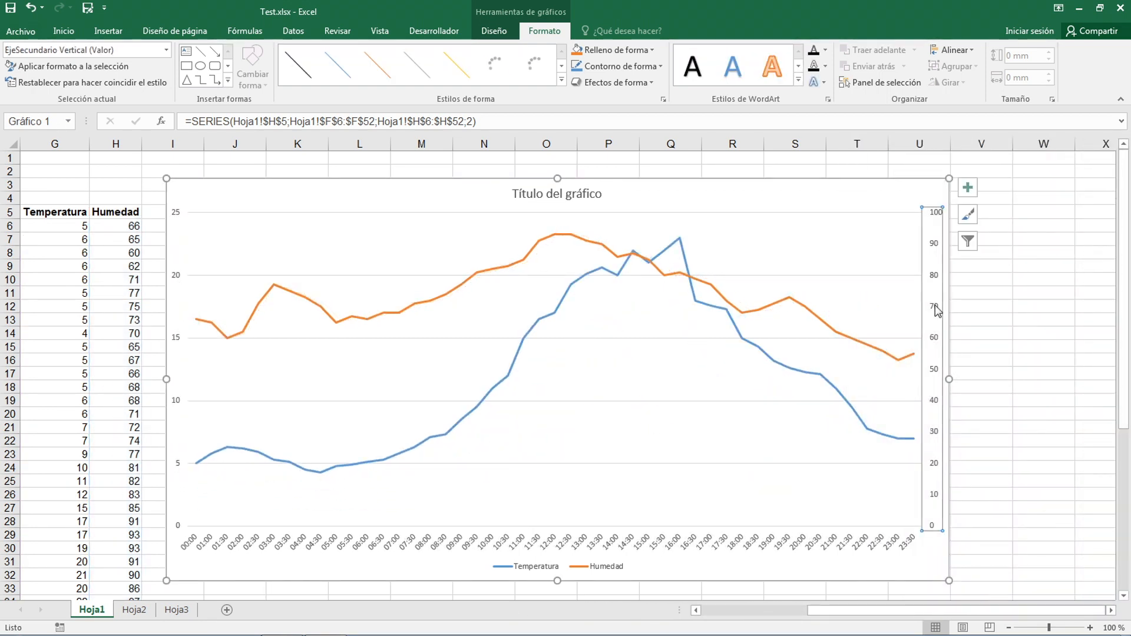
{"action": "left_click", "coordinate": [127, 68]}
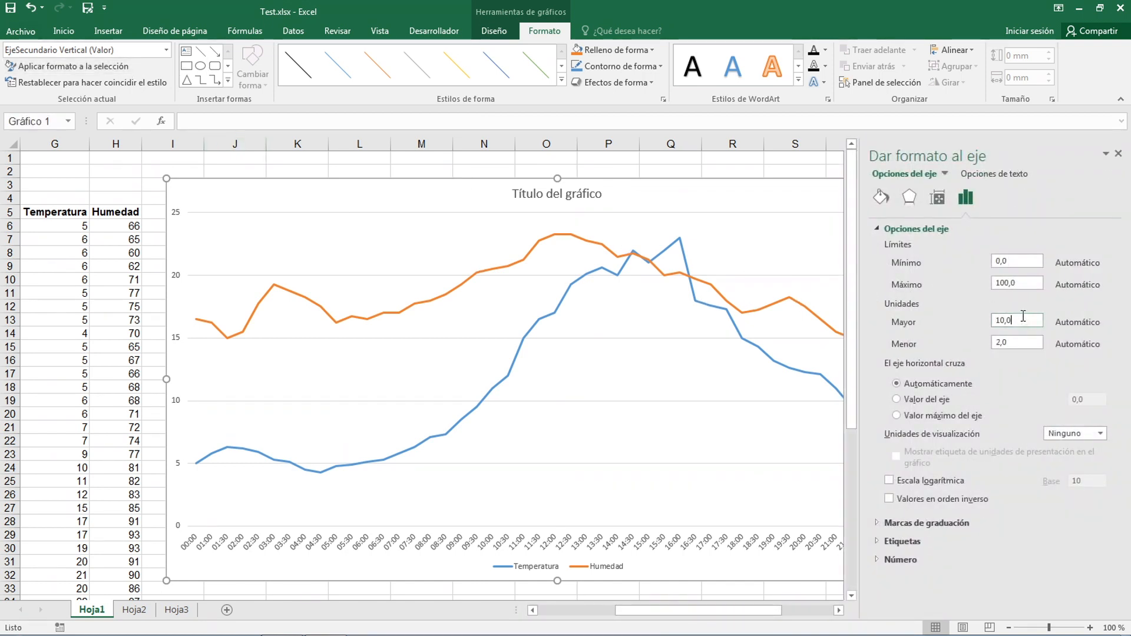
{"action": "type", "text": "5"}
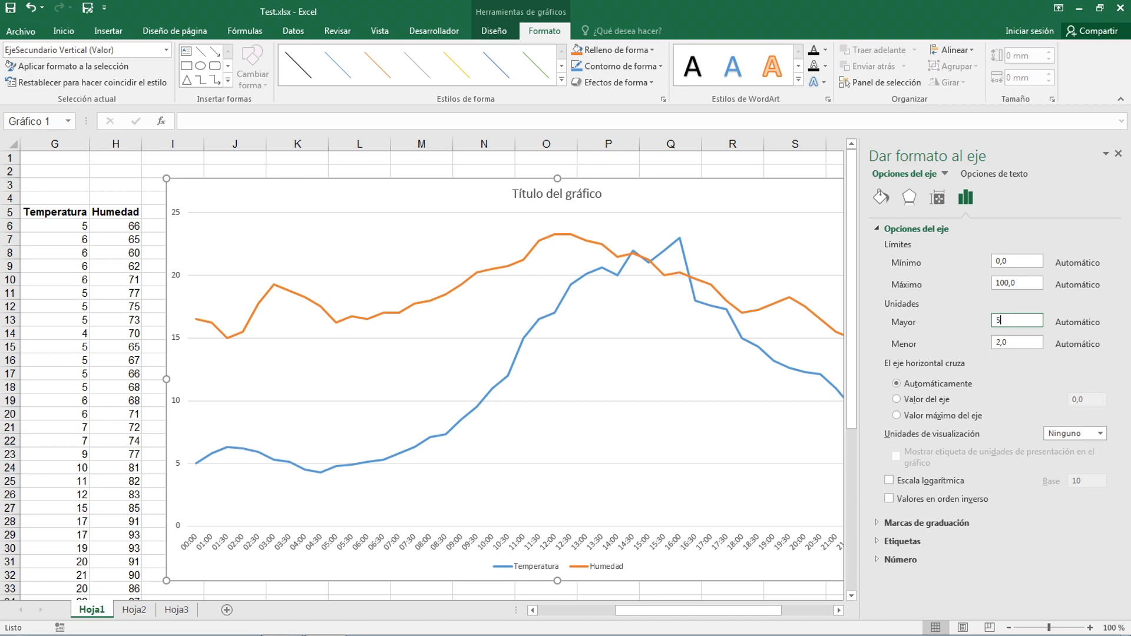
{"action": "left_click", "coordinate": [1031, 341]}
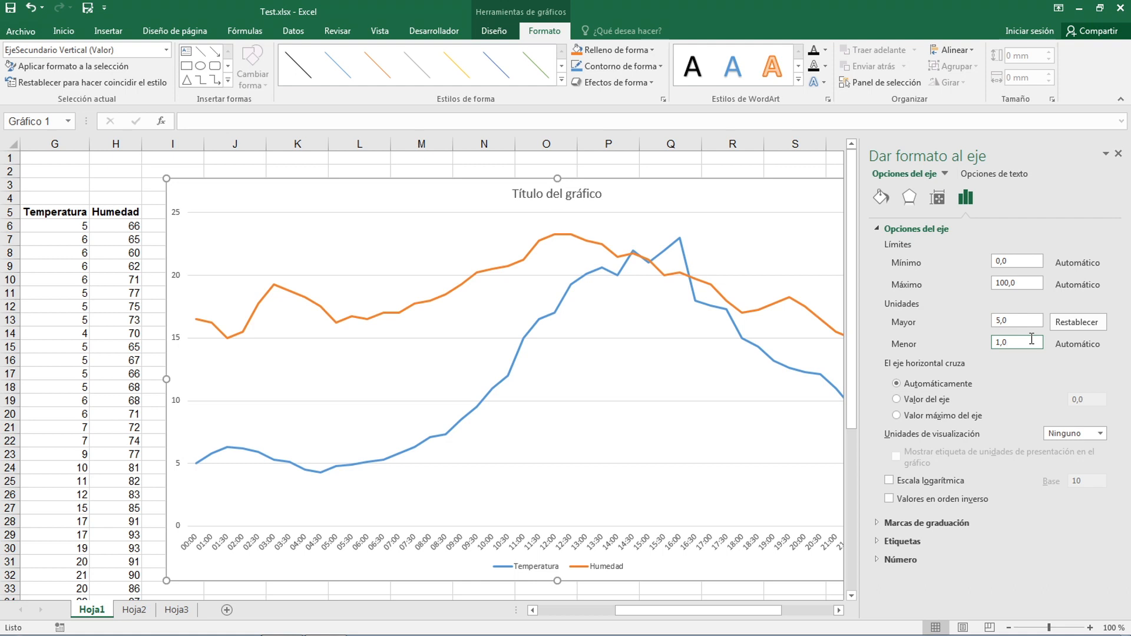
Step: Set the primary vertical axis maximum to 24 and its major unit to 2
{"action": "left_click", "coordinate": [179, 346]}
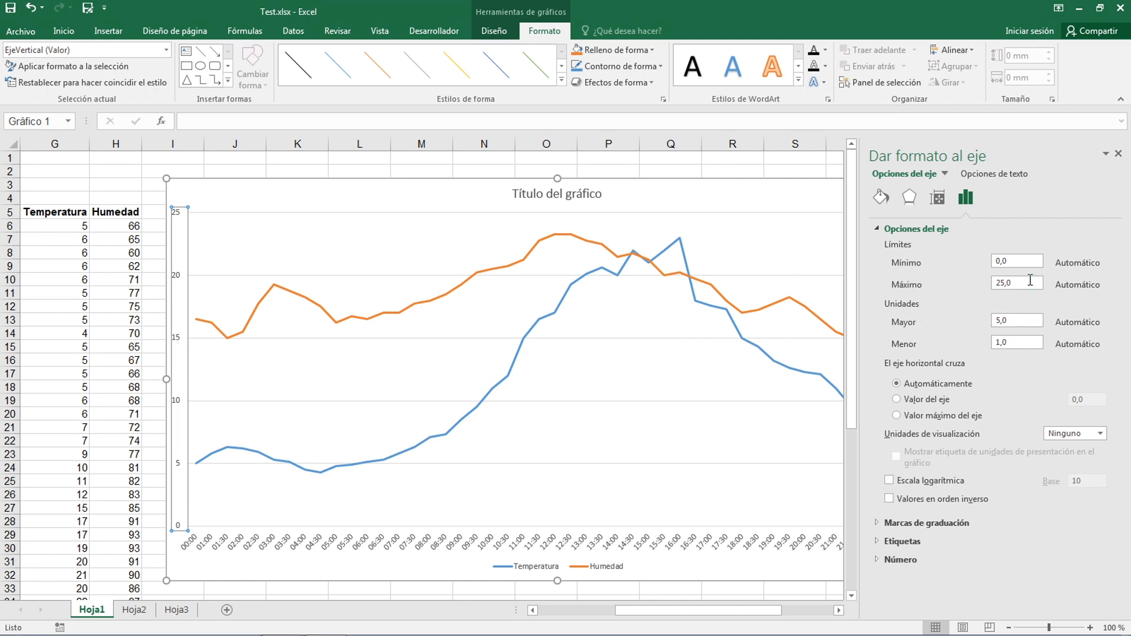
{"action": "left_click_drag", "start_coordinate": [1024, 284], "coordinate": [994, 287]}
{"action": "left_click", "coordinate": [1013, 323]}
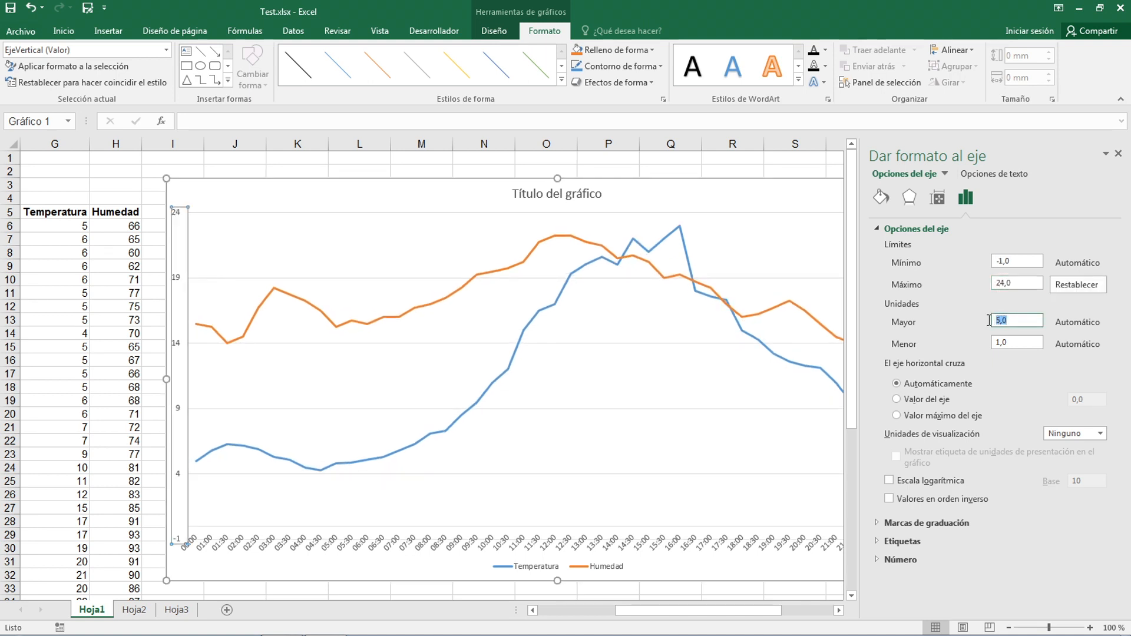
{"action": "type", "text": "2"}
{"action": "left_click", "coordinate": [1023, 284]}
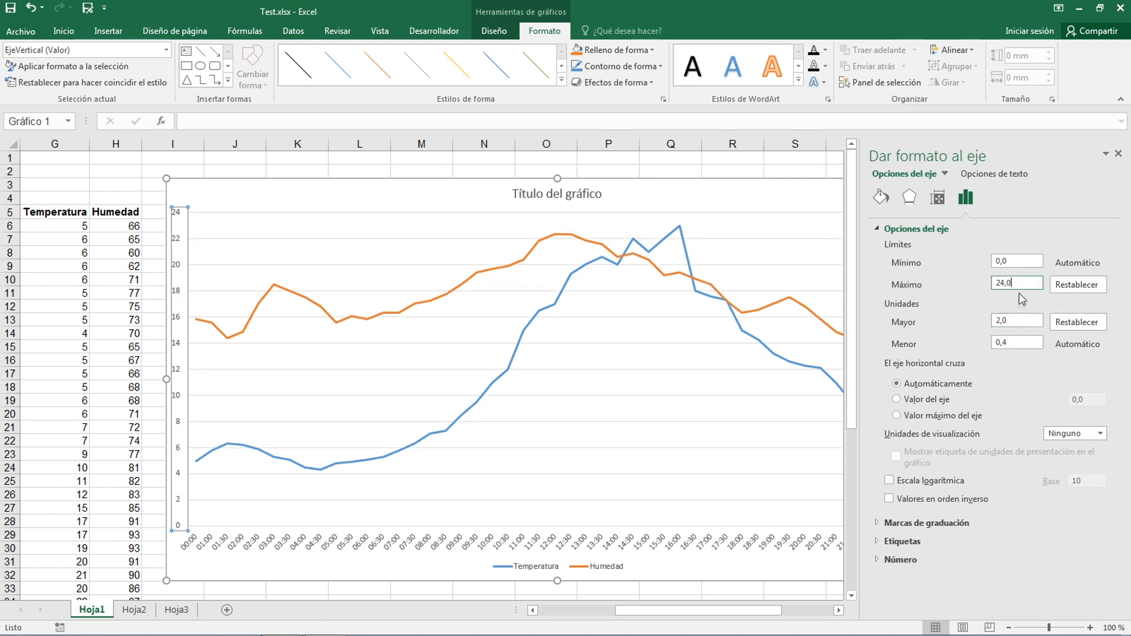
Step: Rotate the horizontal axis hour labels with the text direction Girar texto 270°
{"action": "left_click", "coordinate": [731, 541]}
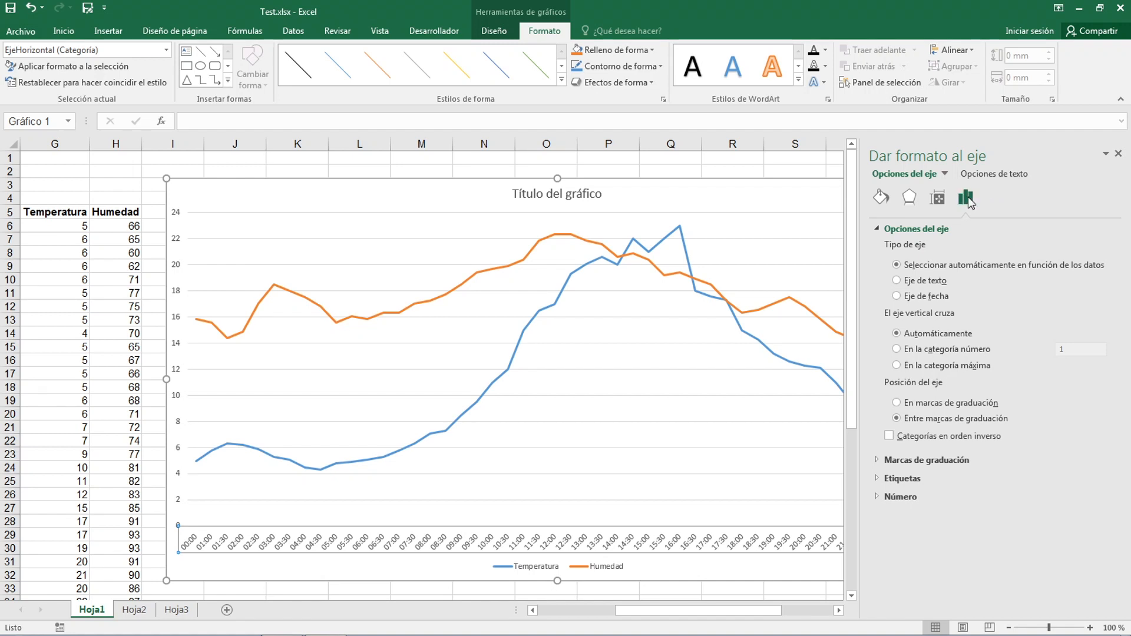
{"action": "left_click", "coordinate": [938, 199]}
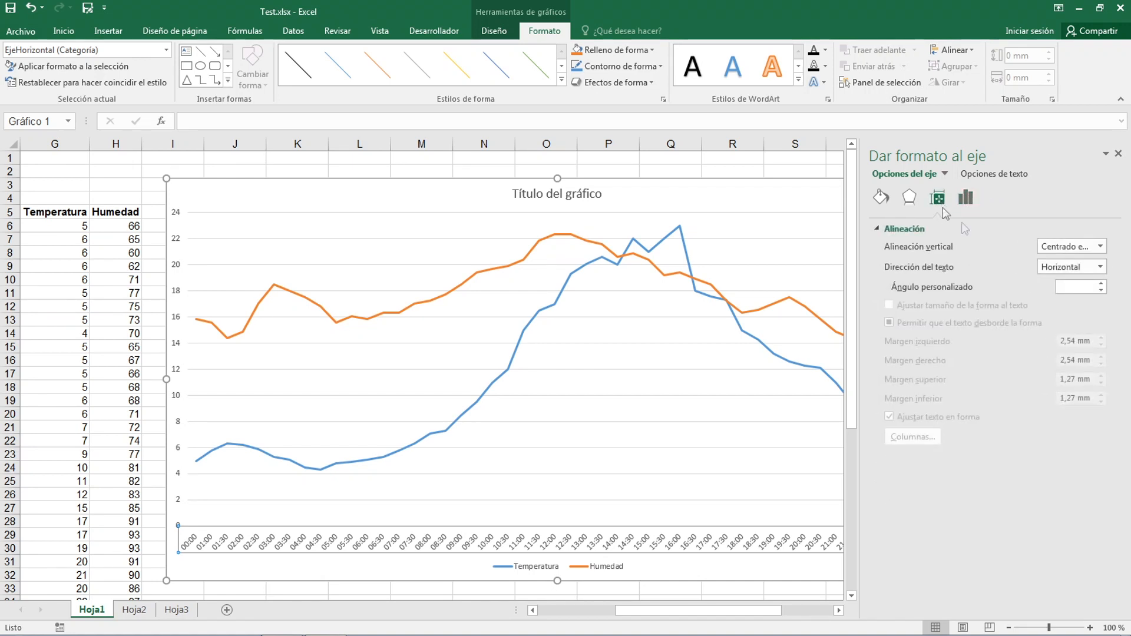
{"action": "left_click", "coordinate": [1101, 267]}
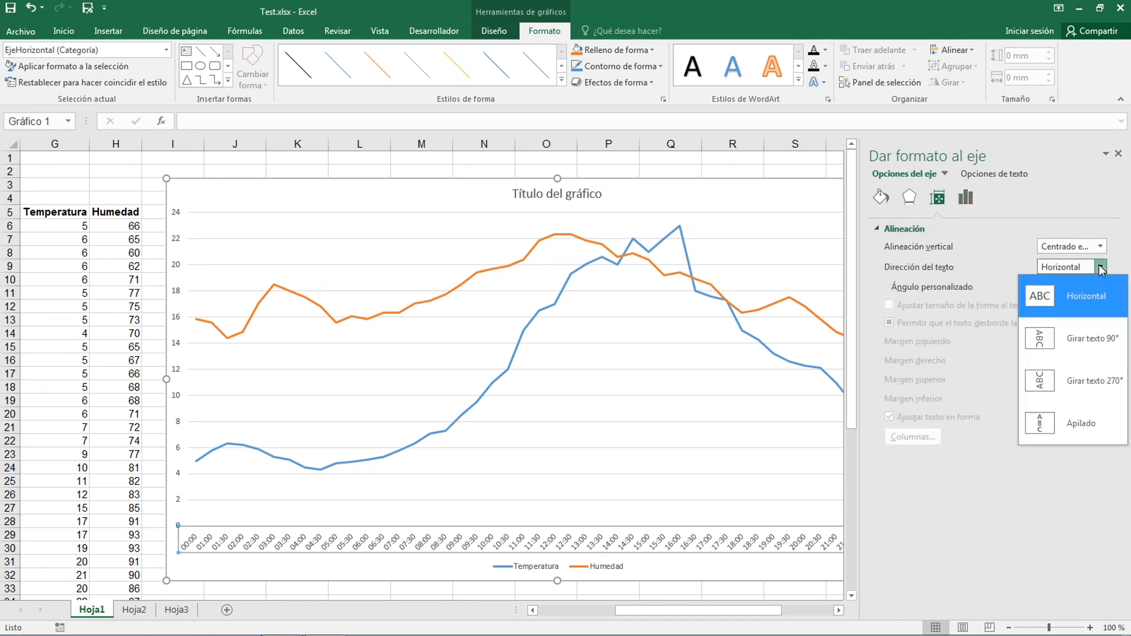
{"action": "left_click", "coordinate": [1051, 381]}
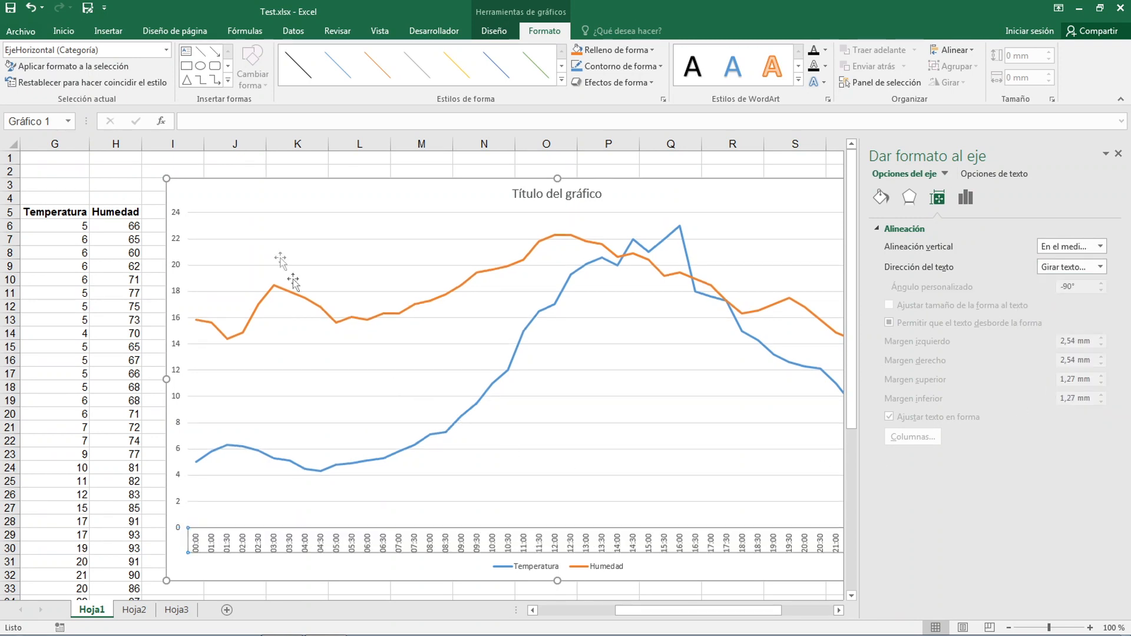
Step: Set all of the chart's text to the Arial font with the Automático font color
{"action": "left_click", "coordinate": [249, 203]}
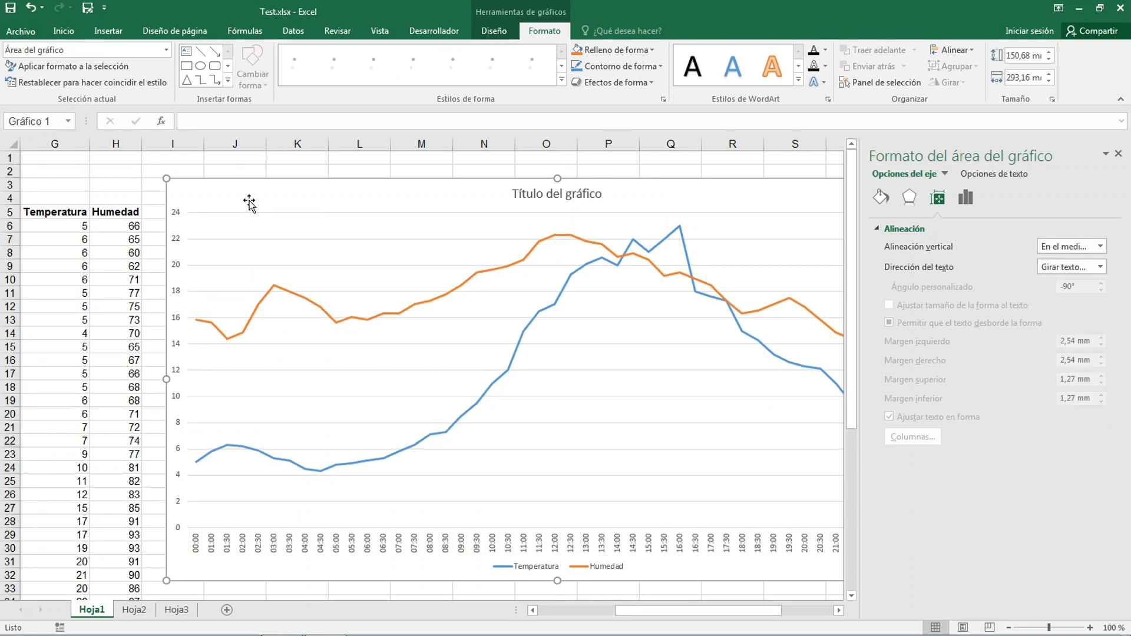
{"action": "left_click", "coordinate": [1118, 153]}
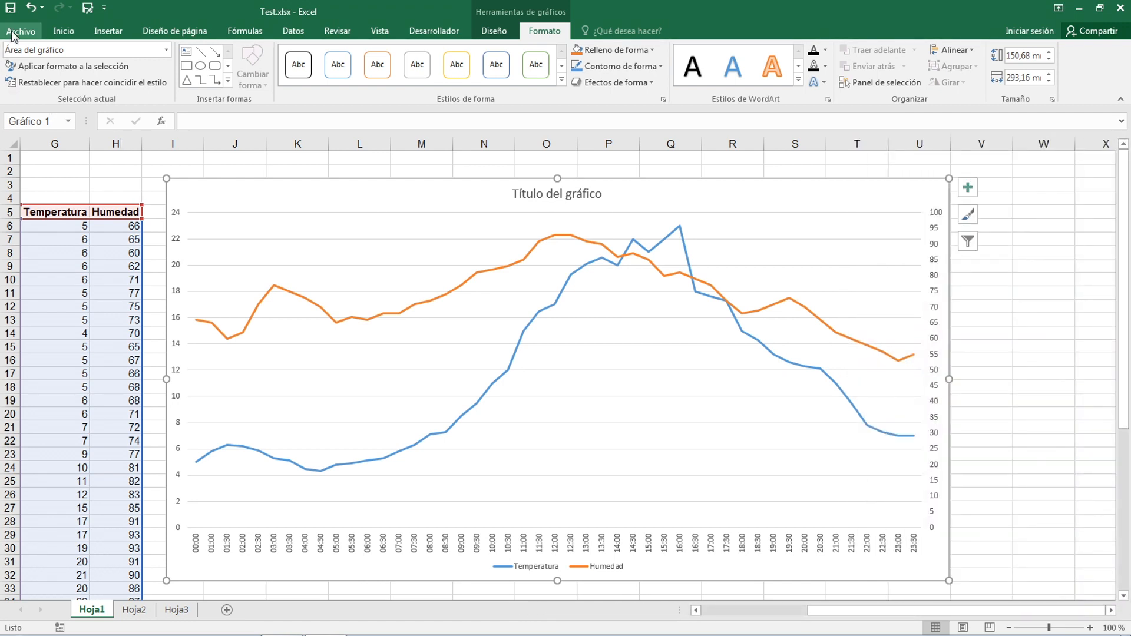
{"action": "left_click", "coordinate": [66, 31]}
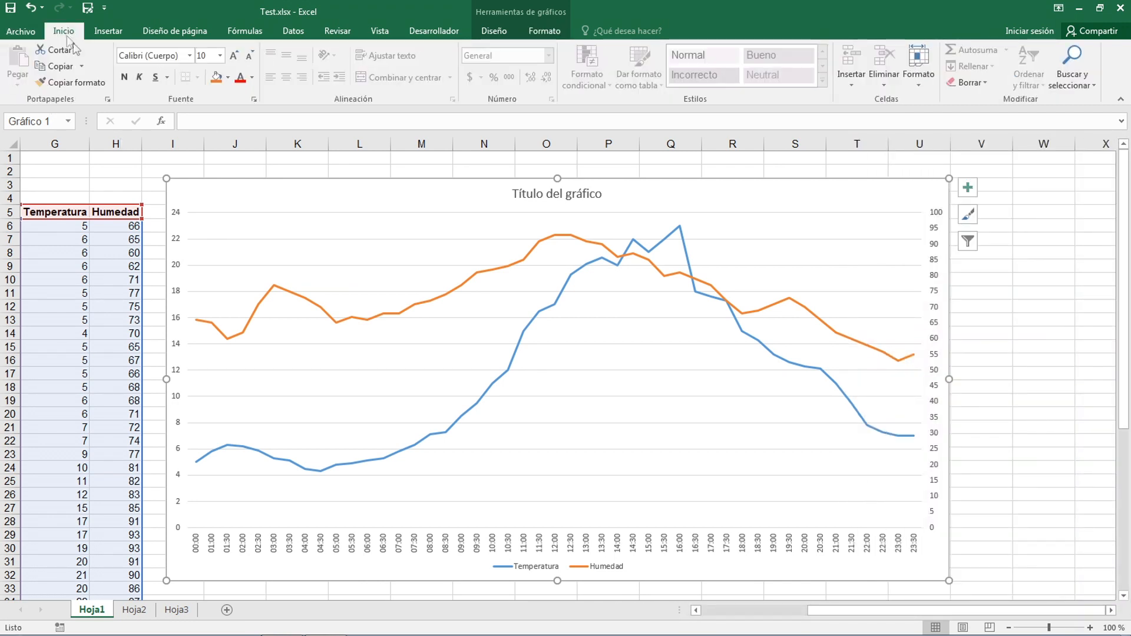
{"action": "left_click", "coordinate": [189, 55]}
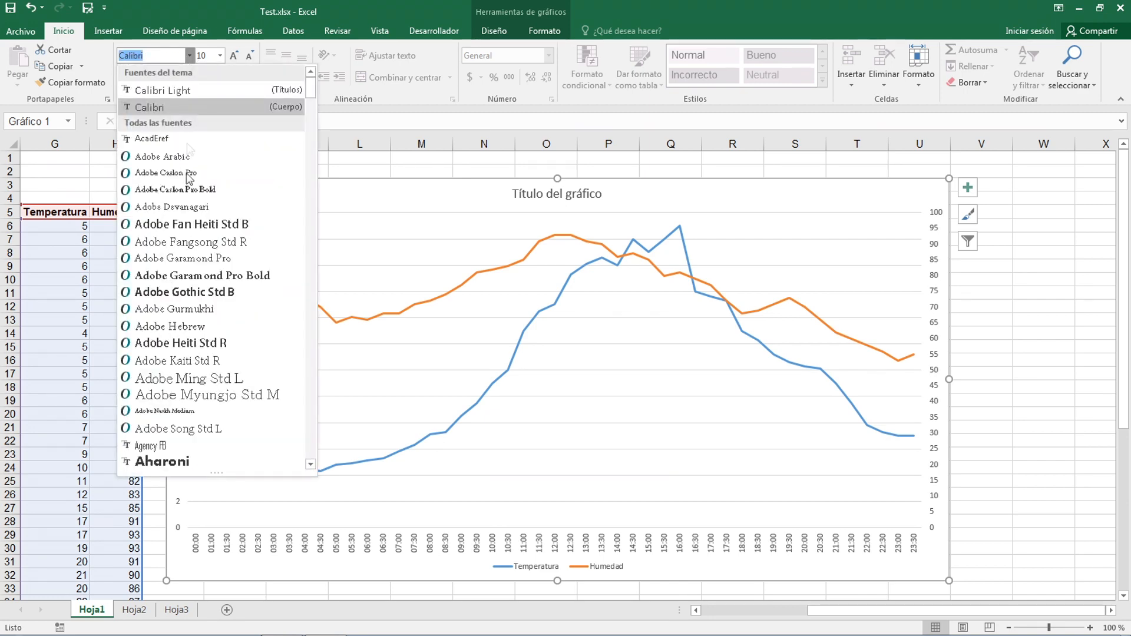
{"action": "scroll", "coordinate": [177, 236], "scroll_direction": "down", "scroll_amount": 7}
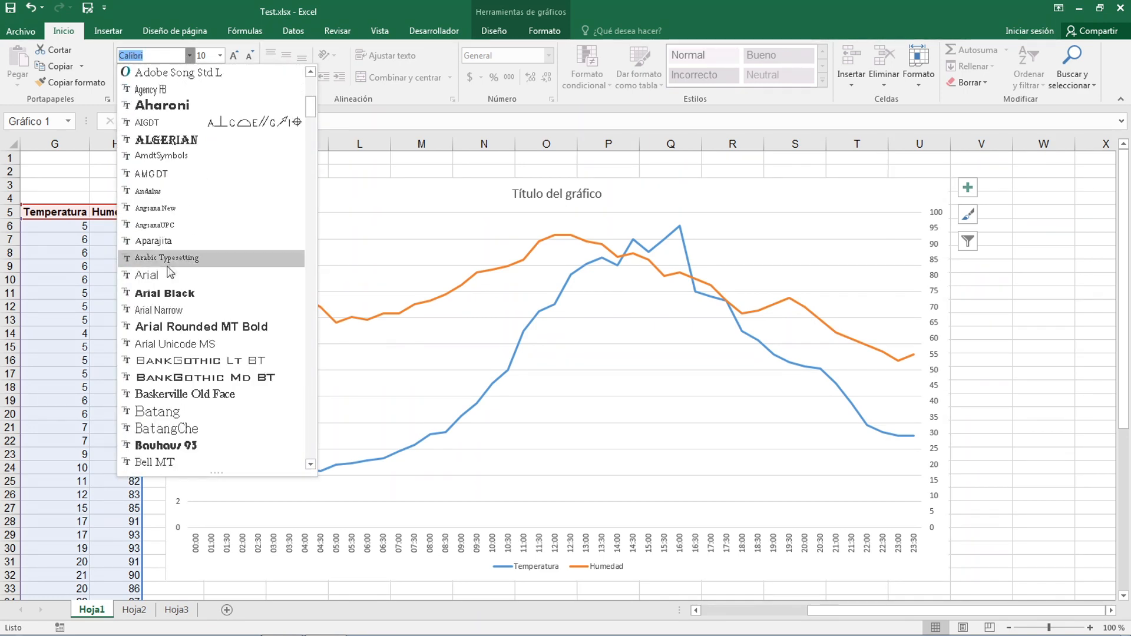
{"action": "left_click", "coordinate": [170, 274]}
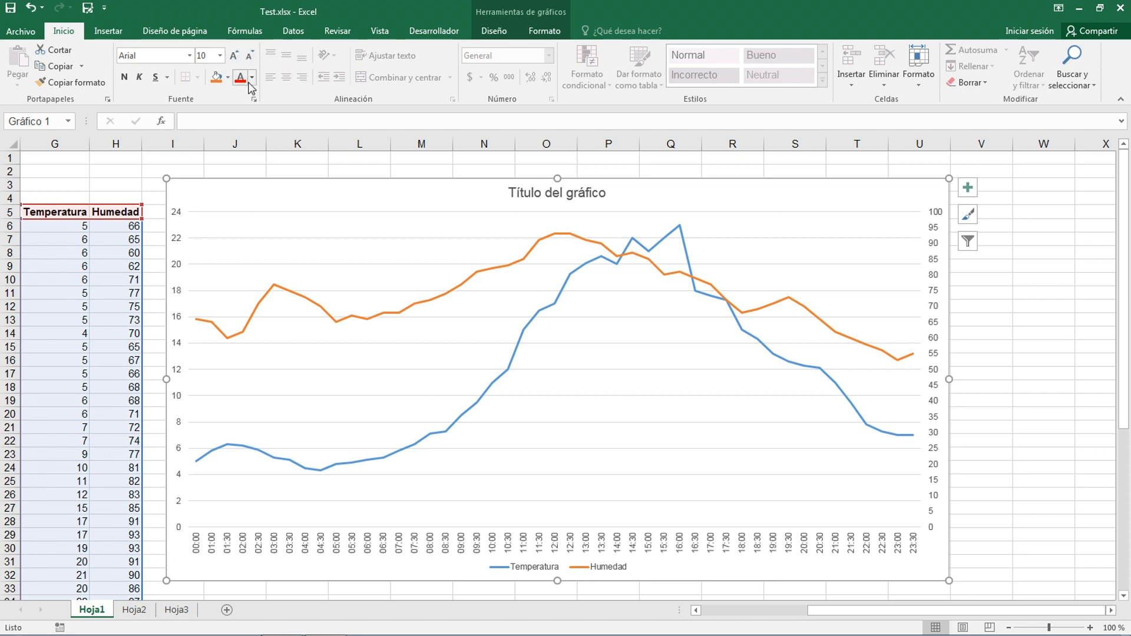
{"action": "left_click", "coordinate": [252, 77]}
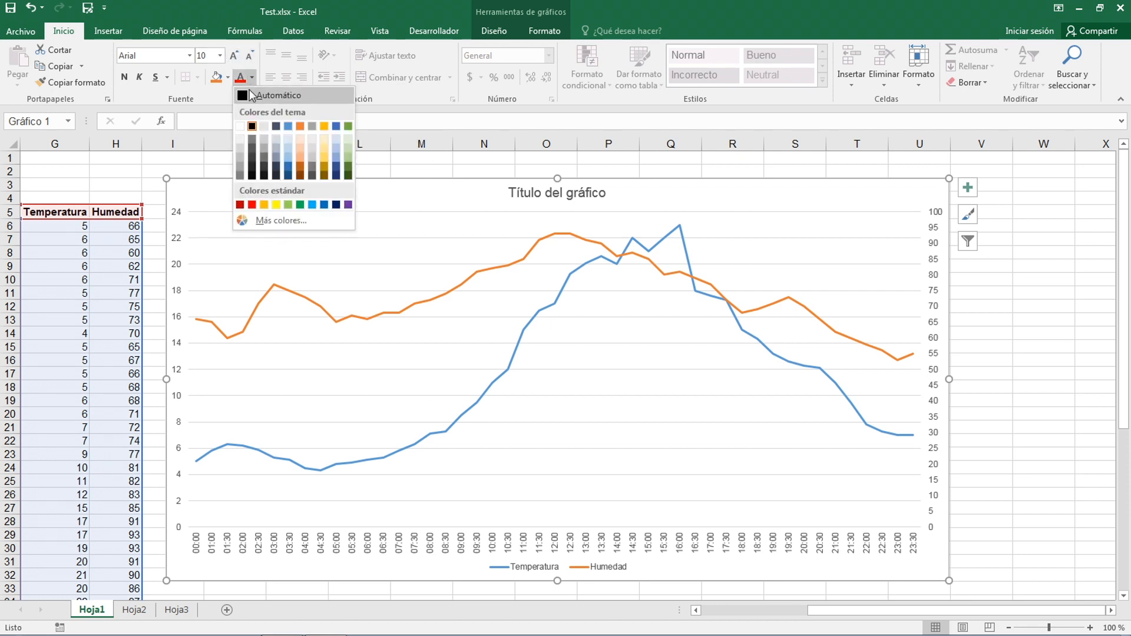
{"action": "left_click", "coordinate": [250, 98]}
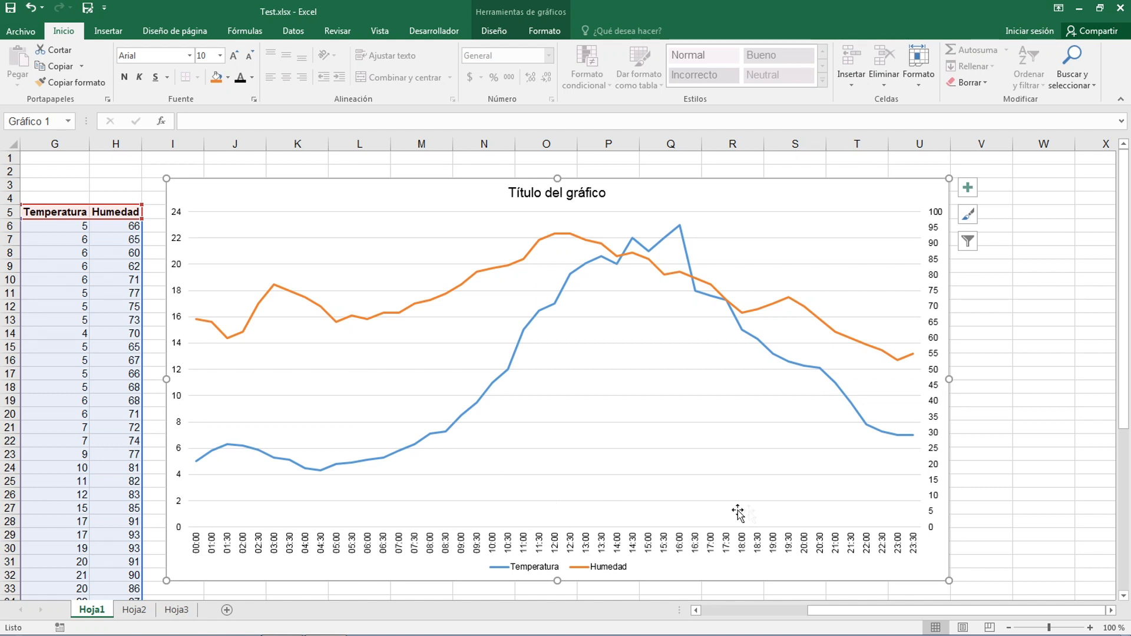
Step: Format the chart's horizontal axis line as solid black with a width of 2 pt
{"action": "left_click", "coordinate": [775, 542]}
{"action": "right_click", "coordinate": [775, 542]}
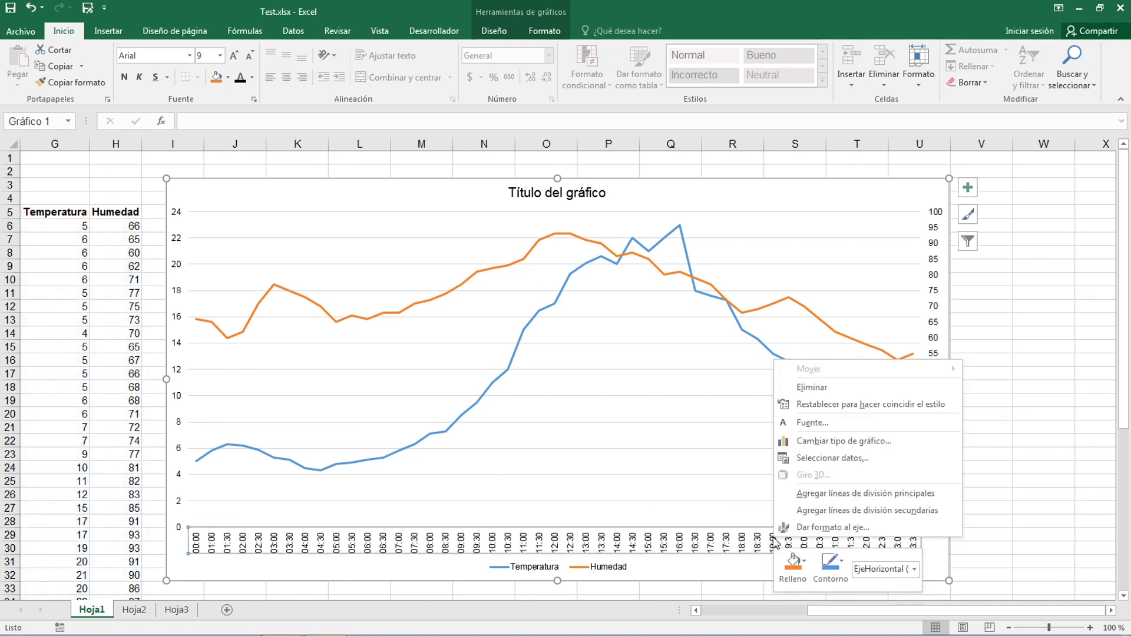
{"action": "left_click", "coordinate": [815, 528]}
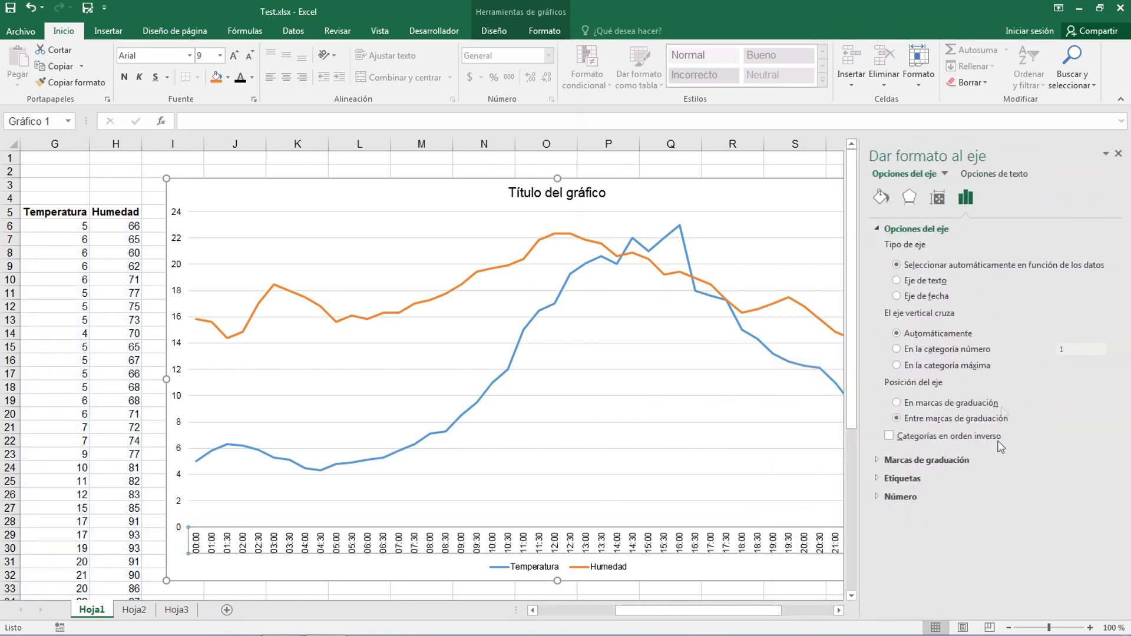
{"action": "left_click", "coordinate": [884, 198]}
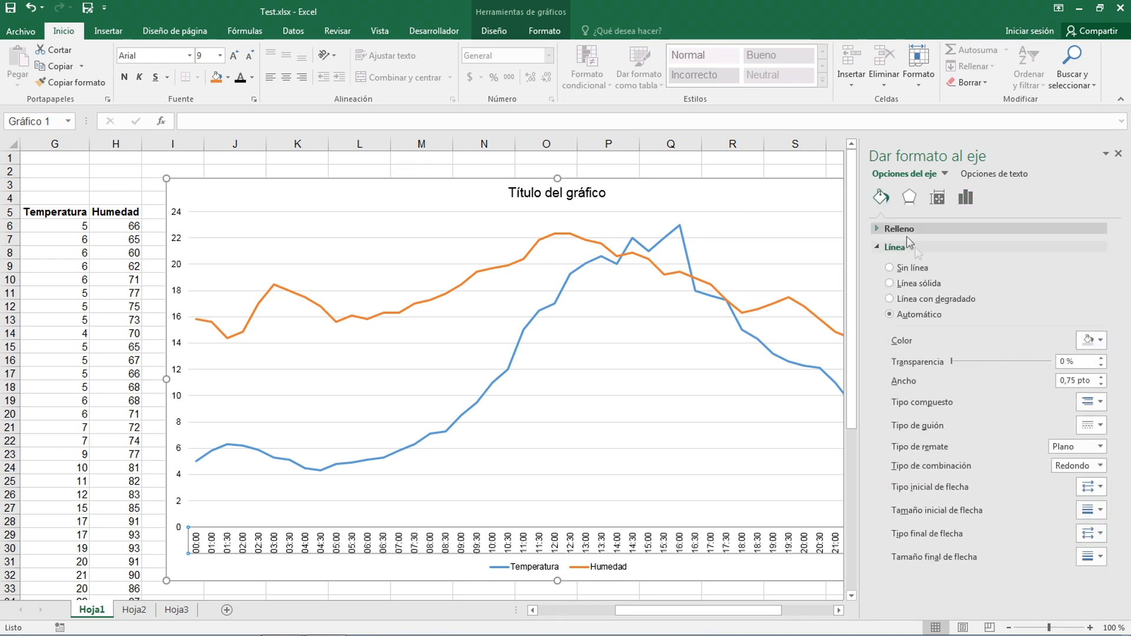
{"action": "left_click", "coordinate": [1101, 342]}
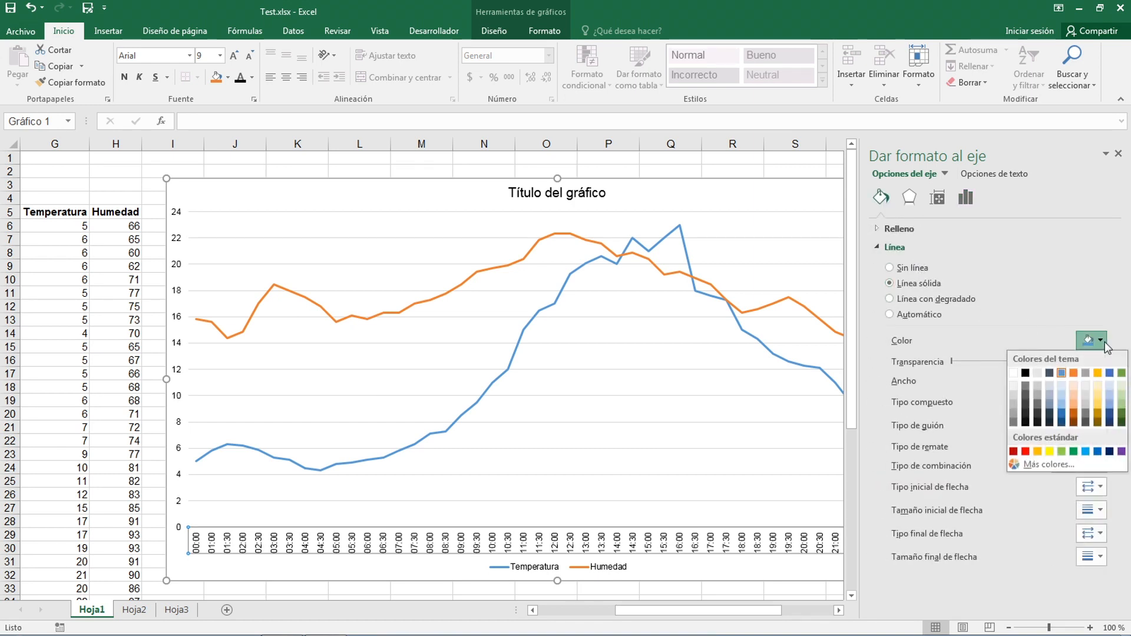
{"action": "left_click", "coordinate": [1025, 373]}
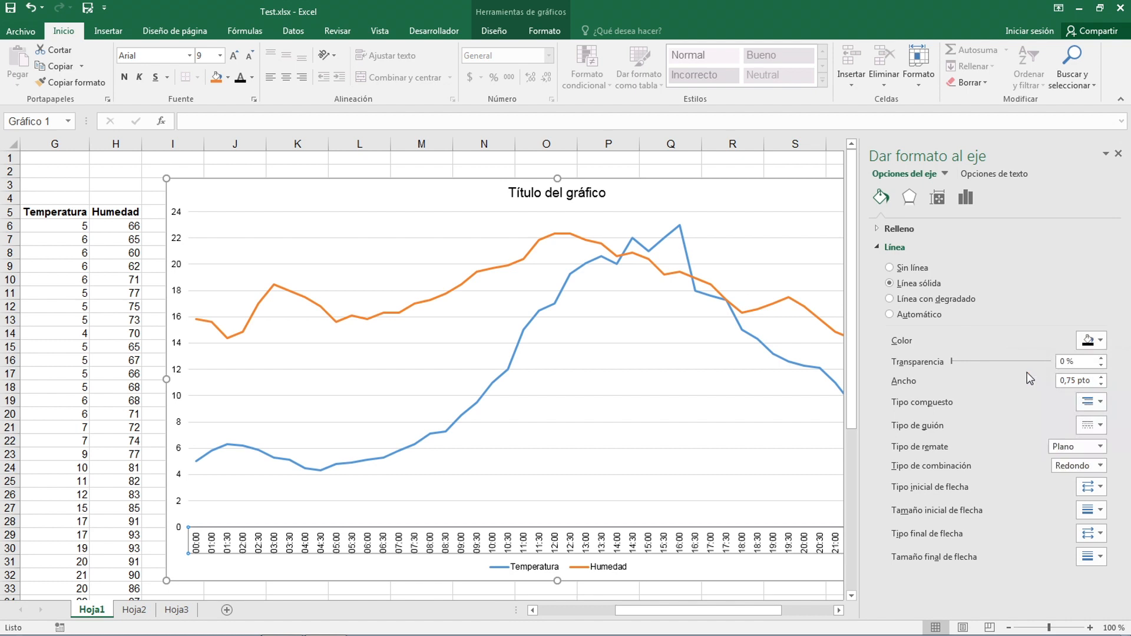
{"action": "left_click", "coordinate": [1101, 377]}
{"action": "left_click", "coordinate": [1101, 377]}
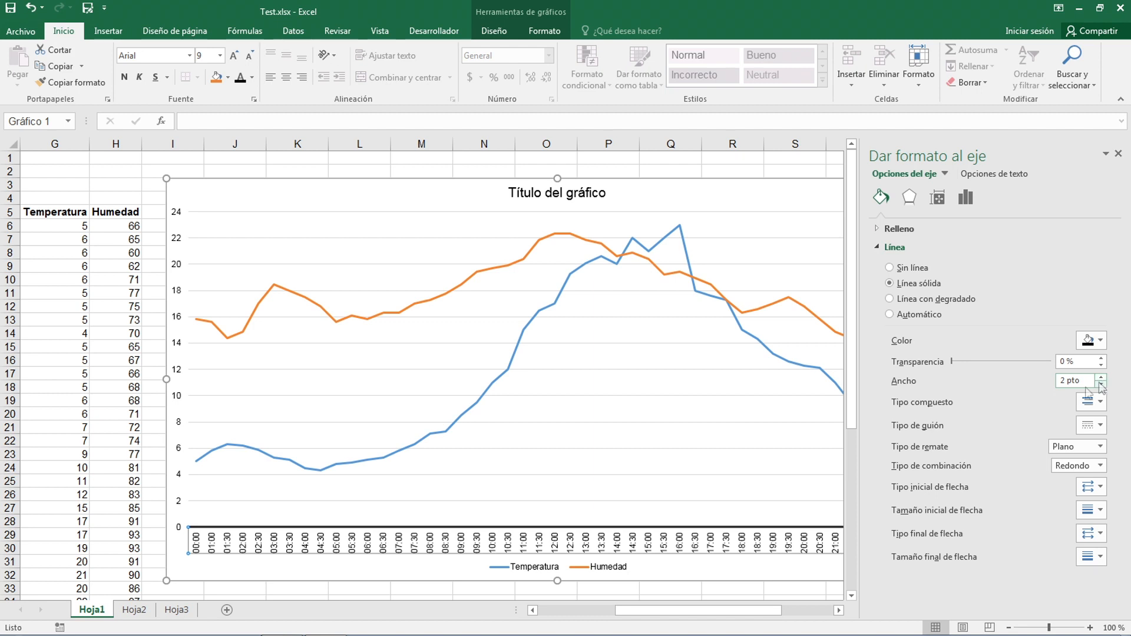
Step: Make the primary vertical axis line solid black and 2 pt wide
{"action": "left_click", "coordinate": [175, 353]}
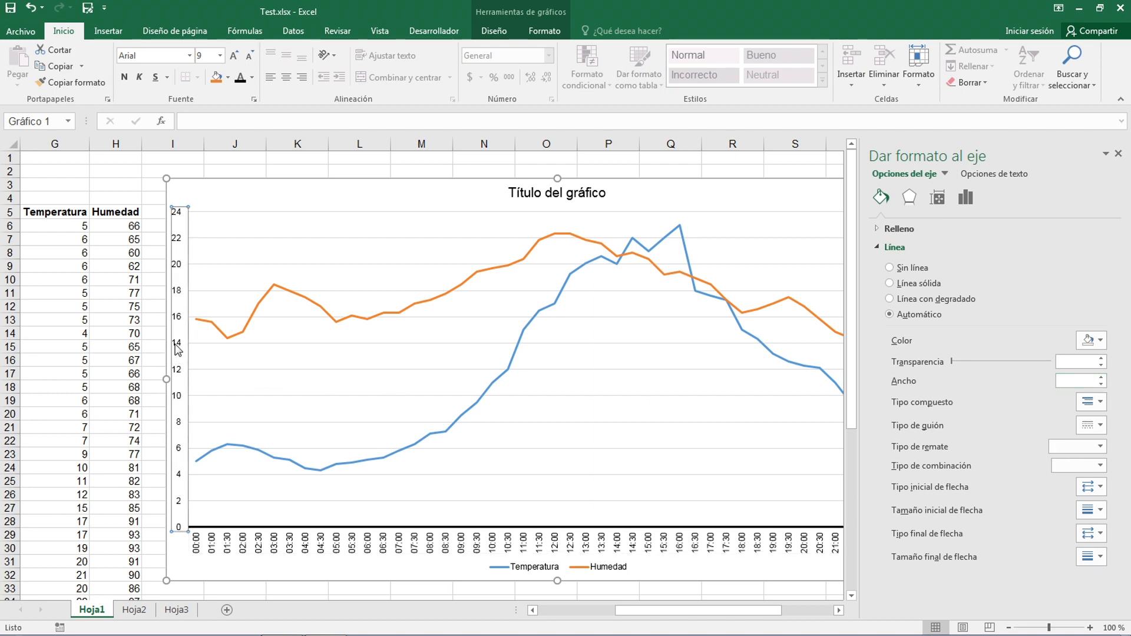
{"action": "left_click", "coordinate": [1096, 341]}
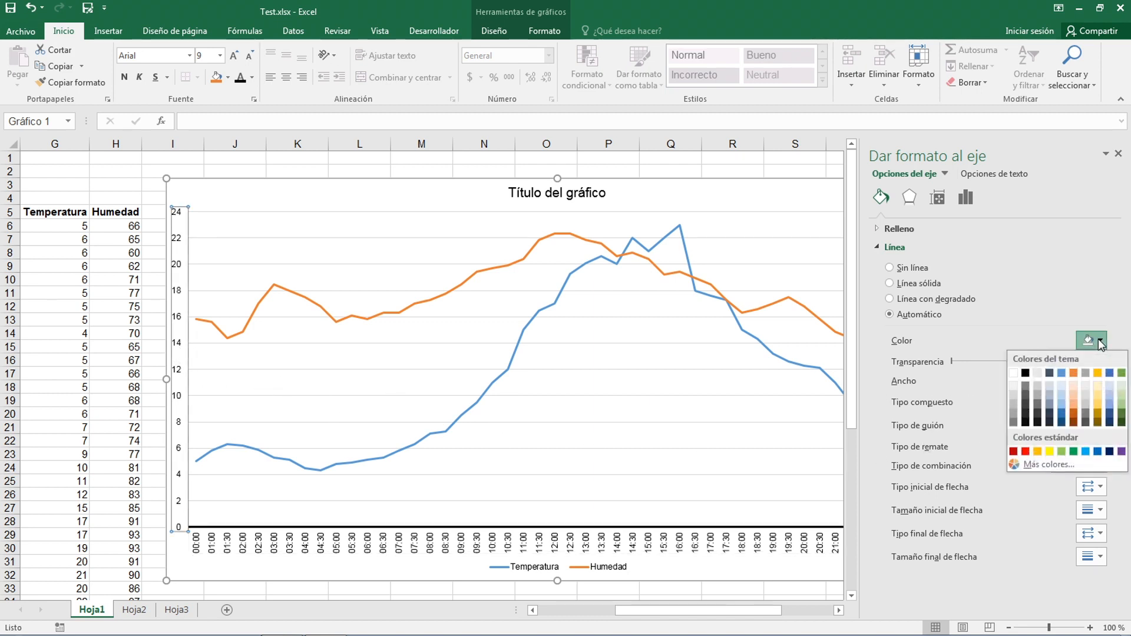
{"action": "left_click", "coordinate": [1030, 378]}
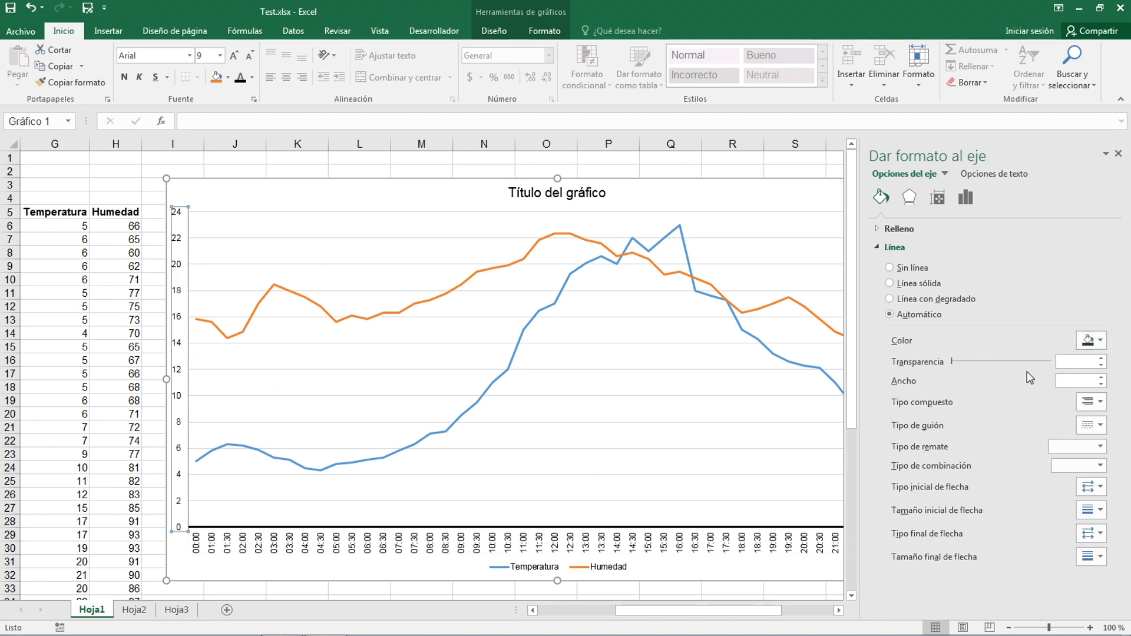
{"action": "left_click", "coordinate": [1101, 378]}
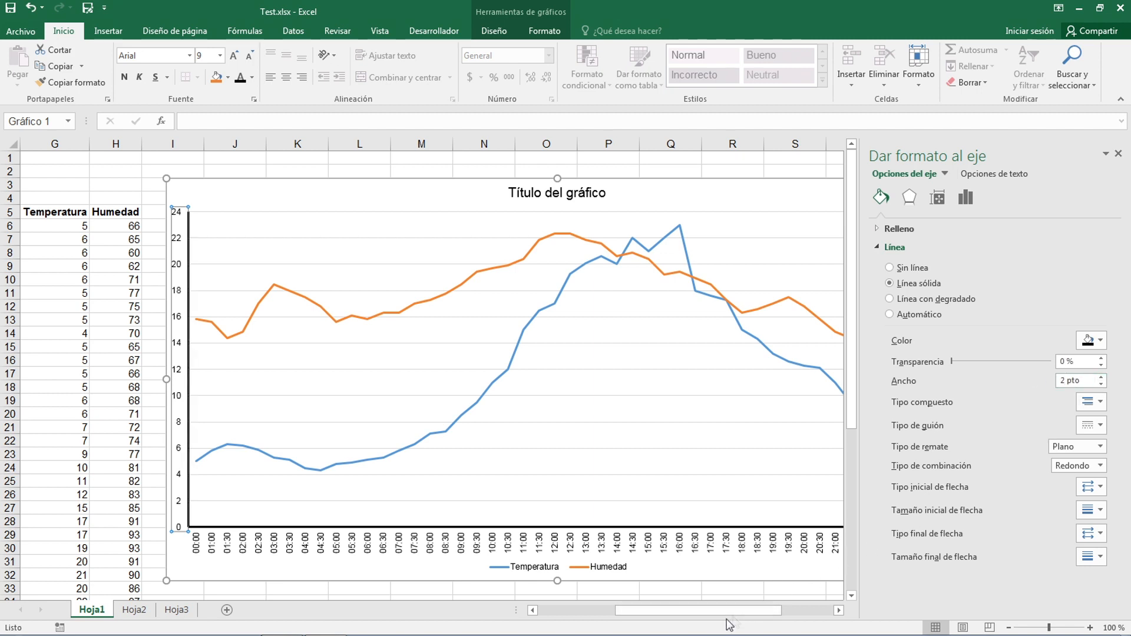
Step: Give the secondary vertical axis a solid black line with a width of 2 pt
{"action": "left_click_drag", "start_coordinate": [716, 617], "coordinate": [766, 617]}
{"action": "left_click", "coordinate": [692, 424]}
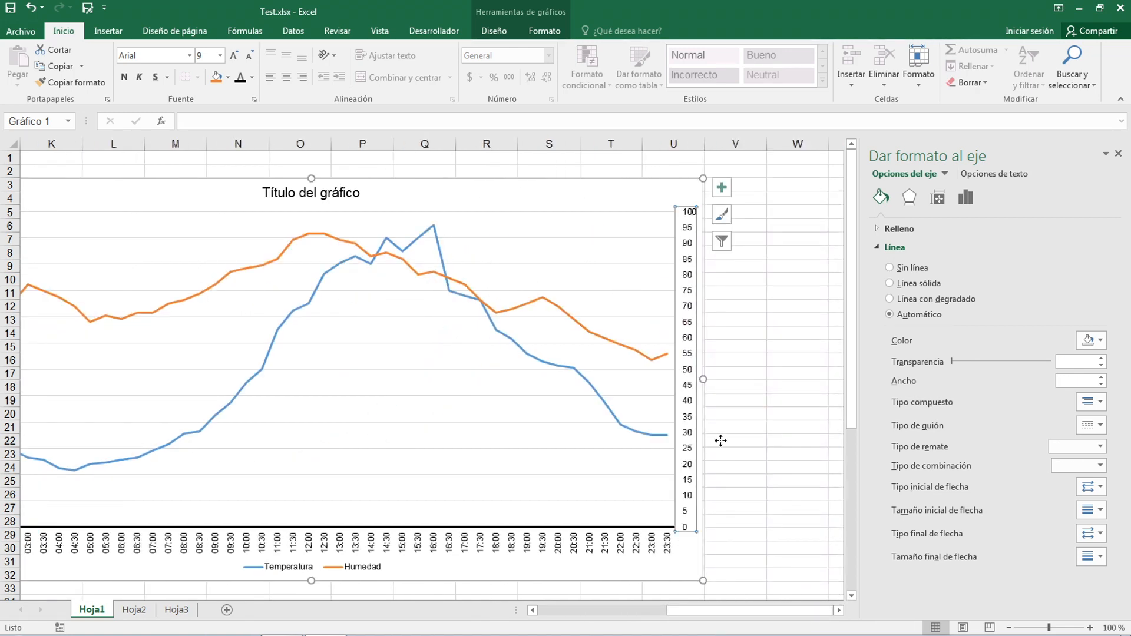
{"action": "left_click", "coordinate": [1100, 342]}
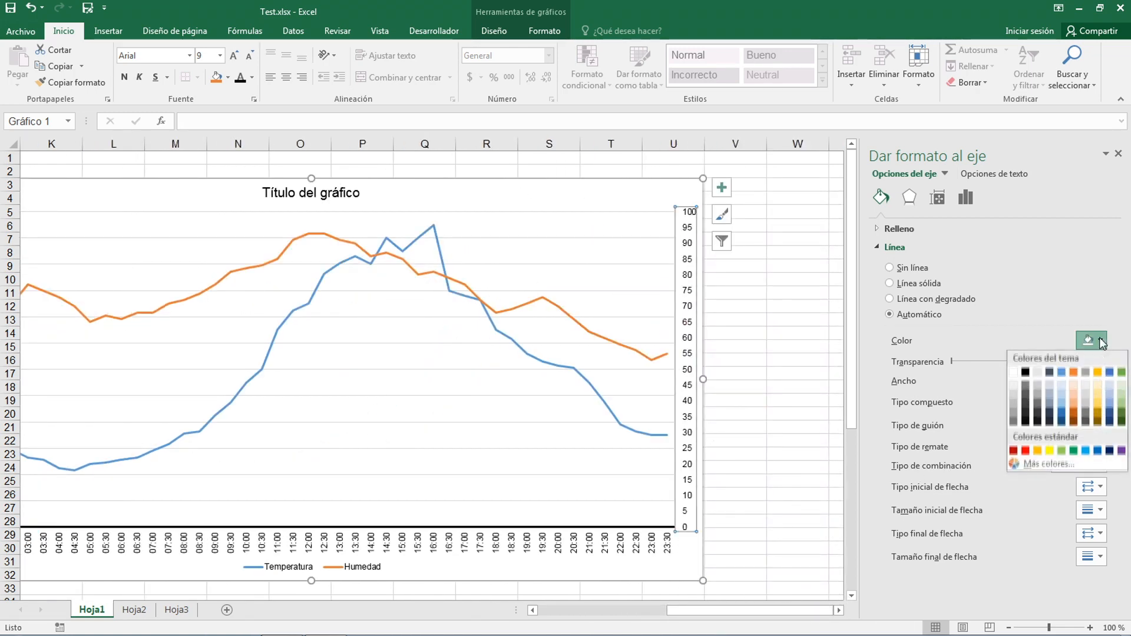
{"action": "left_click", "coordinate": [1025, 373]}
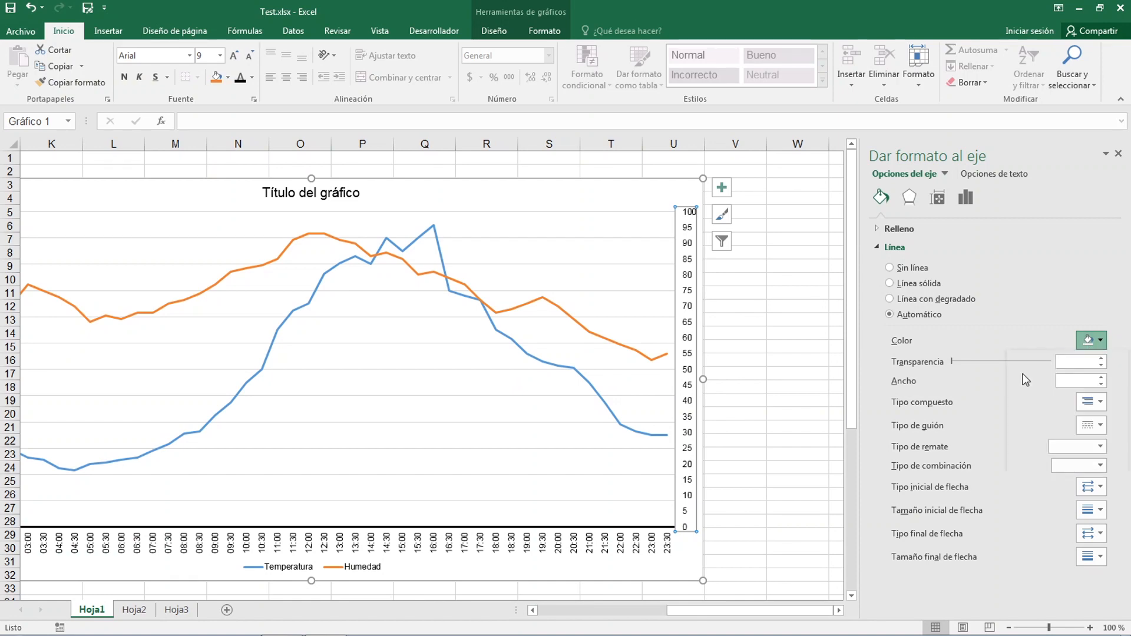
{"action": "left_click", "coordinate": [1101, 377]}
{"action": "left_click", "coordinate": [1101, 377]}
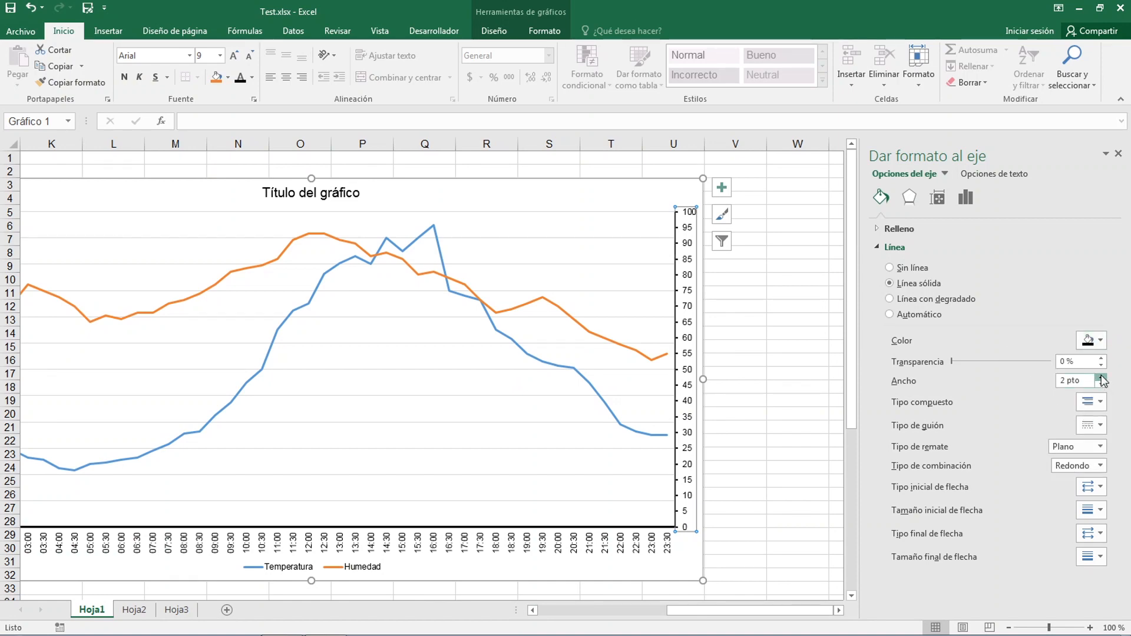
Step: Format the chart's main horizontal gridlines as black dashed lines, then deselect the chart and close the formatting options
{"action": "left_click", "coordinate": [602, 218]}
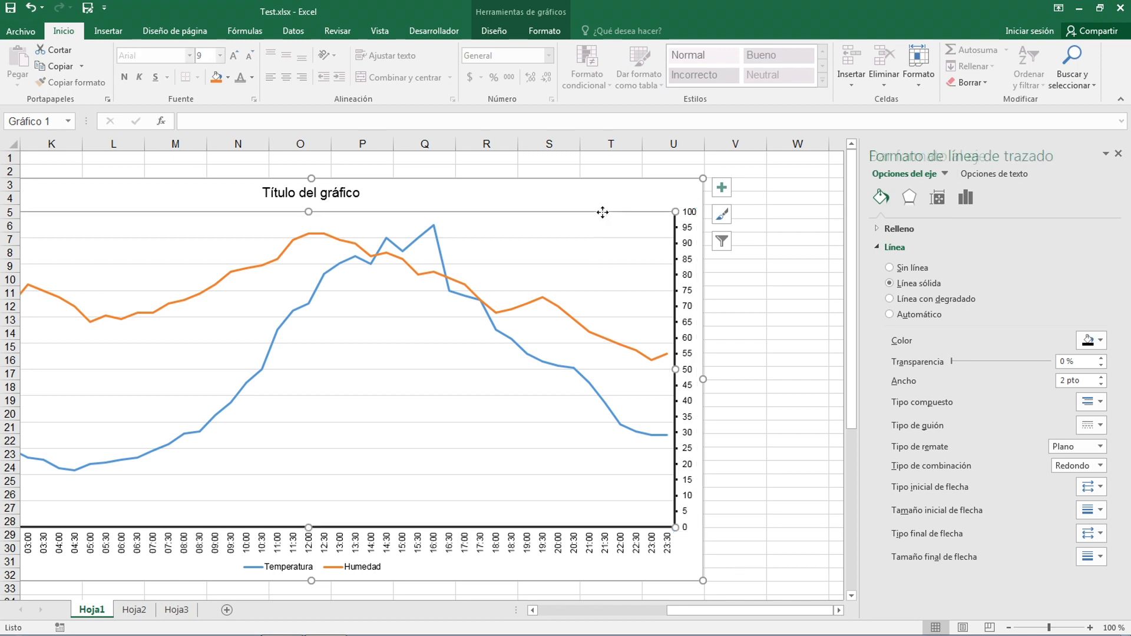
{"action": "left_click", "coordinate": [601, 242]}
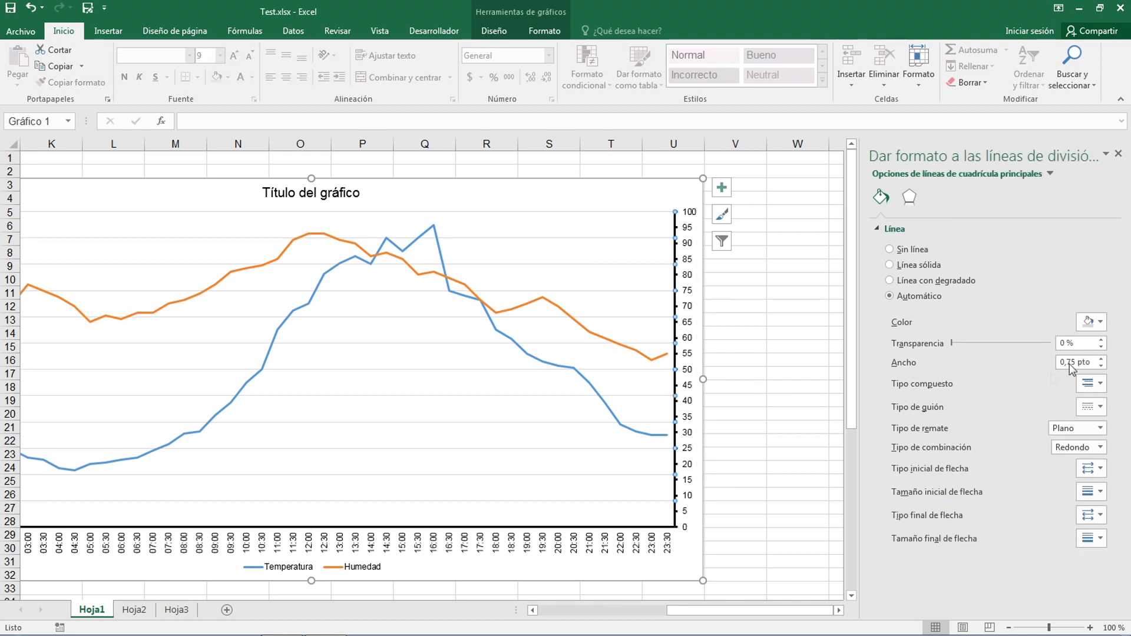
{"action": "left_click", "coordinate": [1091, 322]}
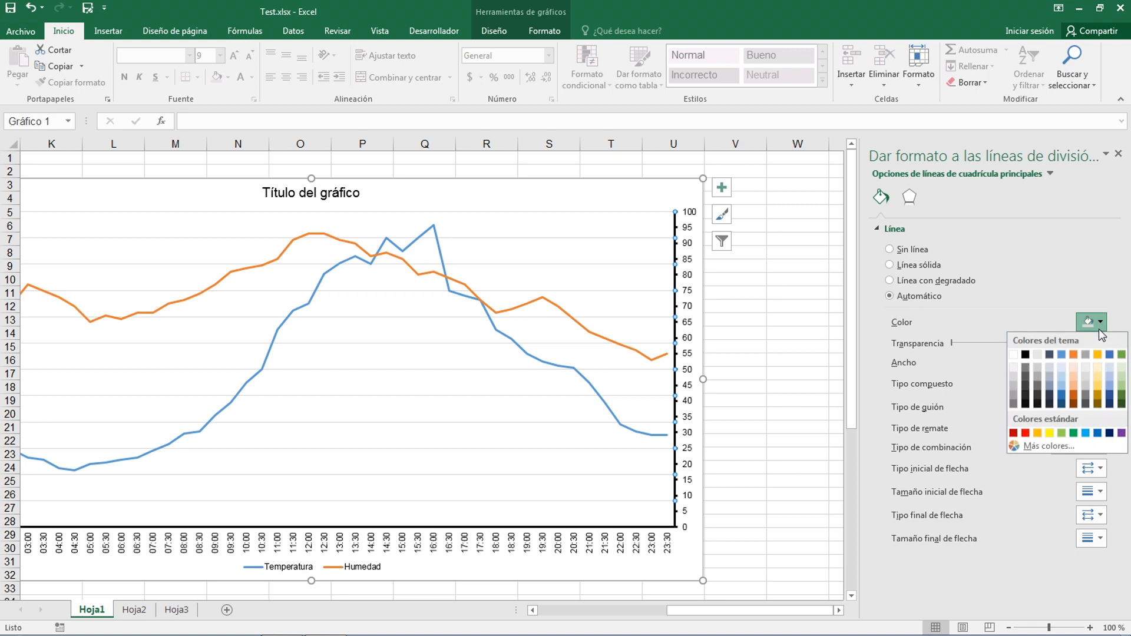
{"action": "left_click", "coordinate": [1026, 354]}
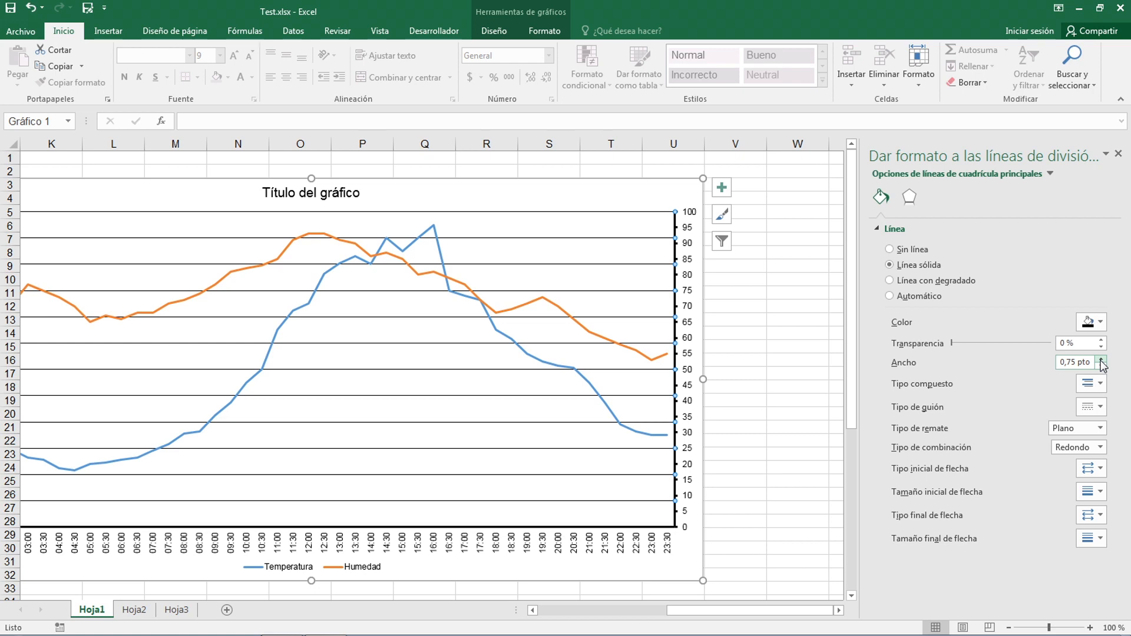
{"action": "left_click", "coordinate": [1100, 407]}
{"action": "left_click", "coordinate": [1092, 457]}
{"action": "left_click", "coordinate": [805, 470]}
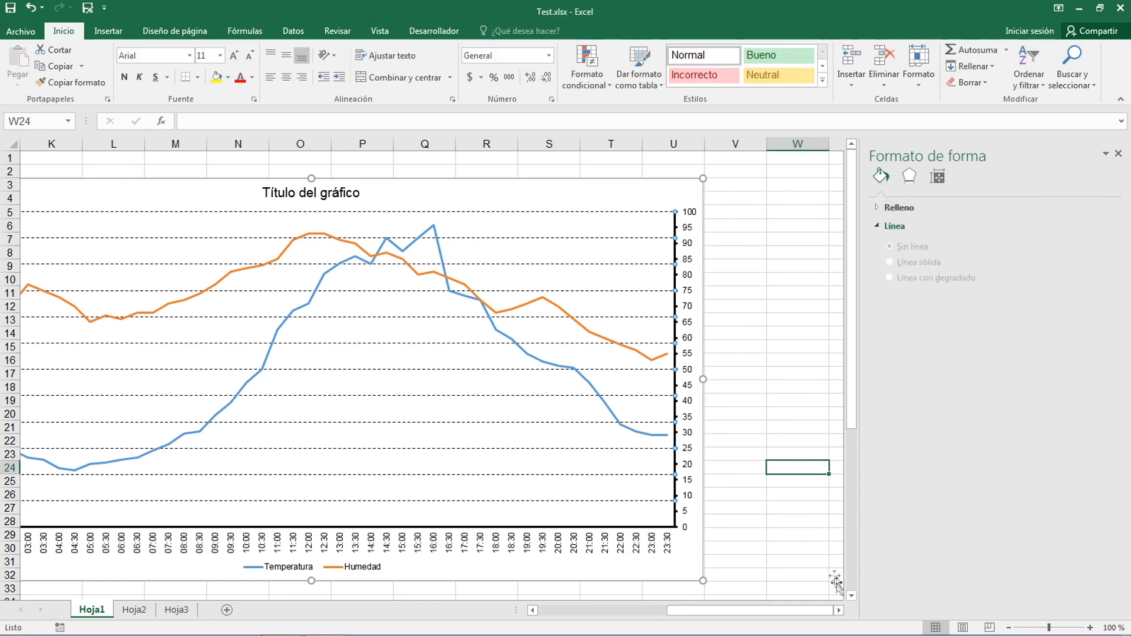
{"action": "left_click_drag", "start_coordinate": [817, 617], "coordinate": [753, 617]}
{"action": "left_click", "coordinate": [1118, 154]}
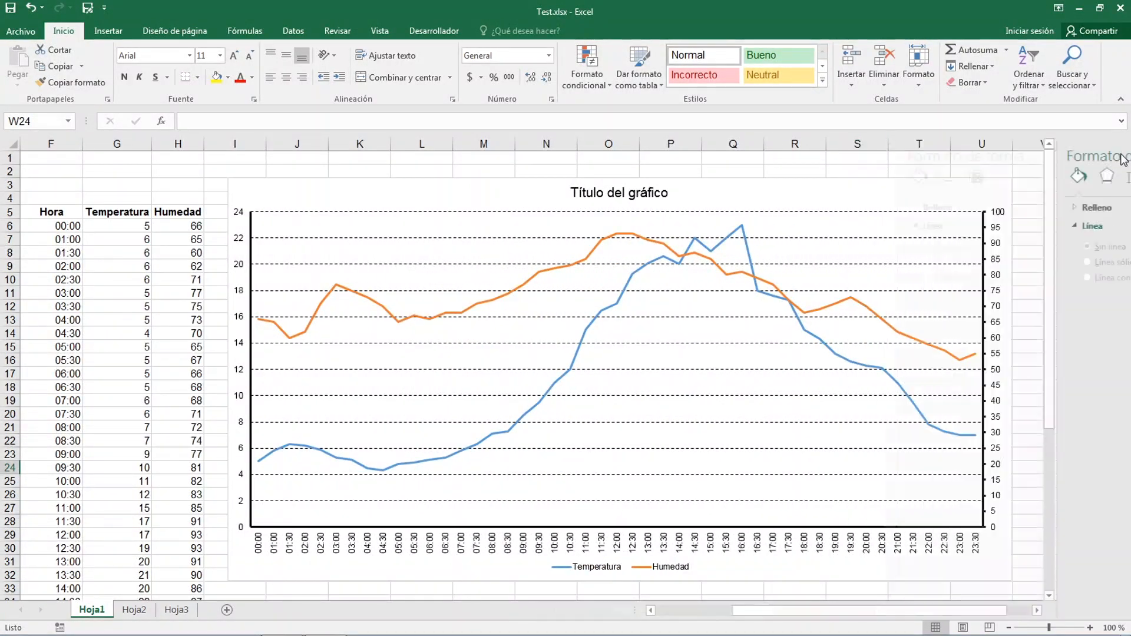
Step: Collapse the ribbon and apply the custom number format #.##0" ºC" to the Temperatura values in G6:G52
{"action": "left_click", "coordinate": [1121, 99]}
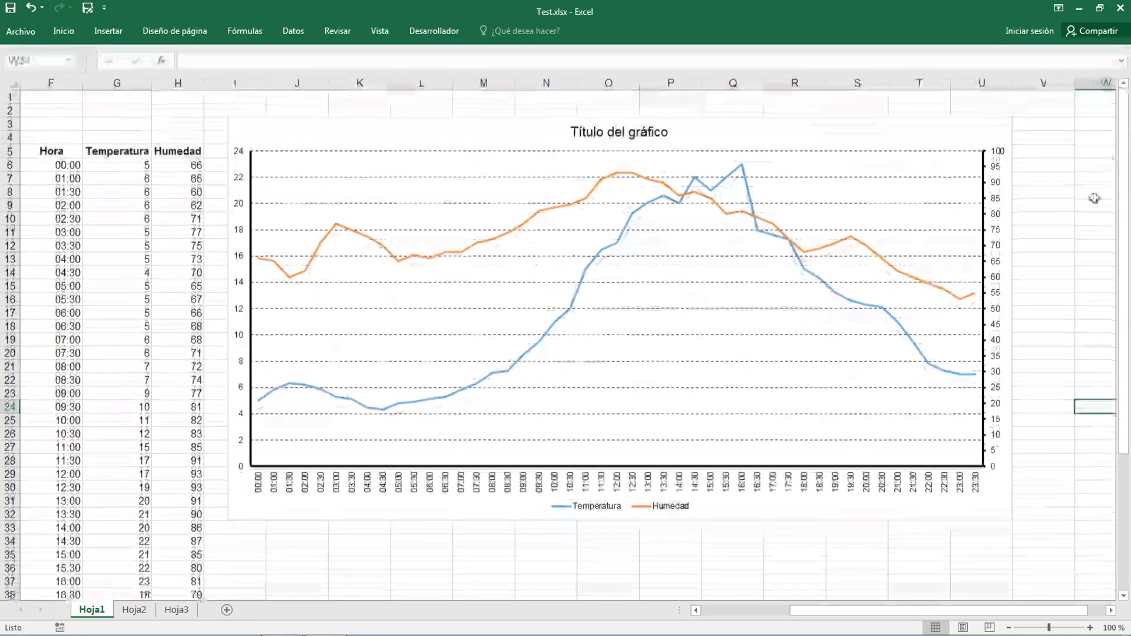
{"action": "left_click_drag", "start_coordinate": [981, 610], "coordinate": [894, 612]}
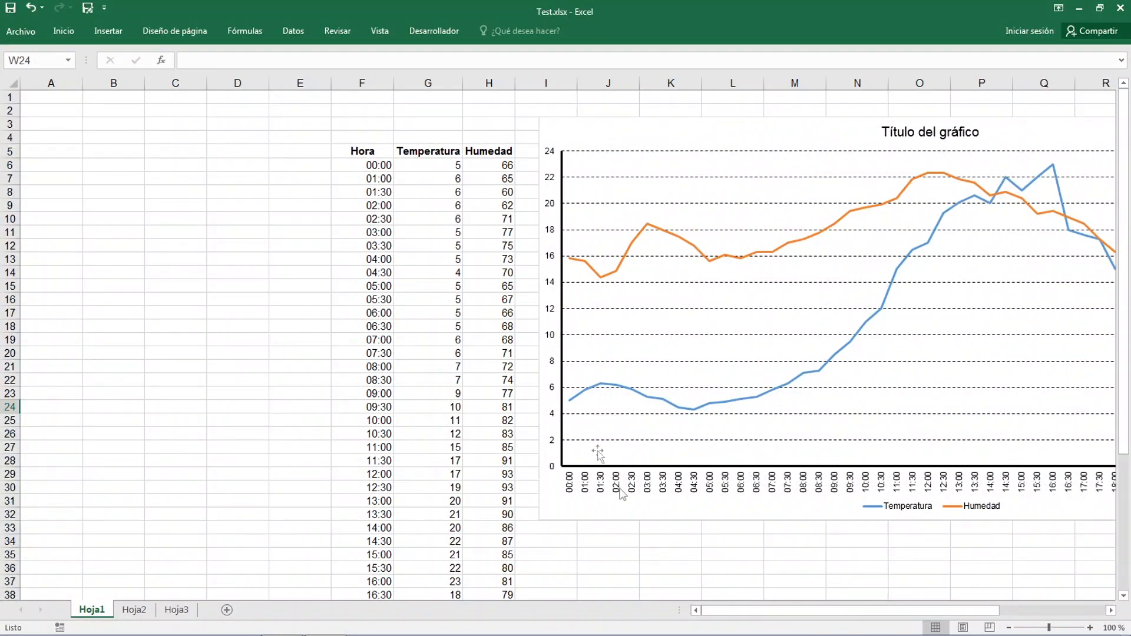
{"action": "left_click", "coordinate": [452, 168]}
{"action": "left_click_drag", "start_coordinate": [452, 168], "coordinate": [455, 564]}
{"action": "right_click", "coordinate": [457, 565]}
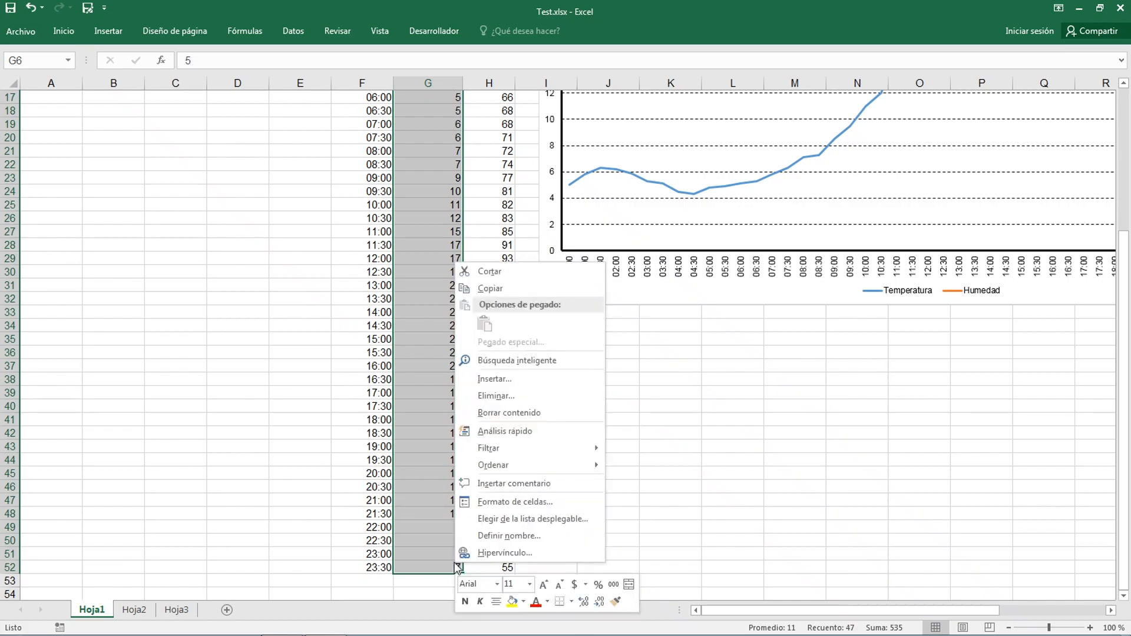
{"action": "left_click", "coordinate": [506, 502]}
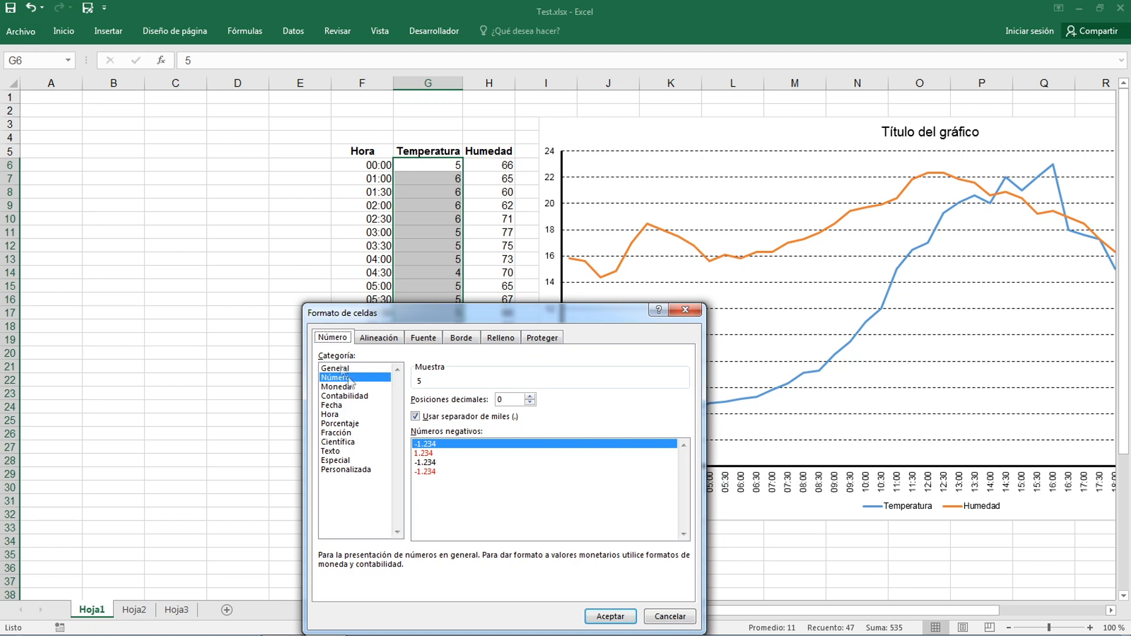
{"action": "left_click", "coordinate": [345, 469]}
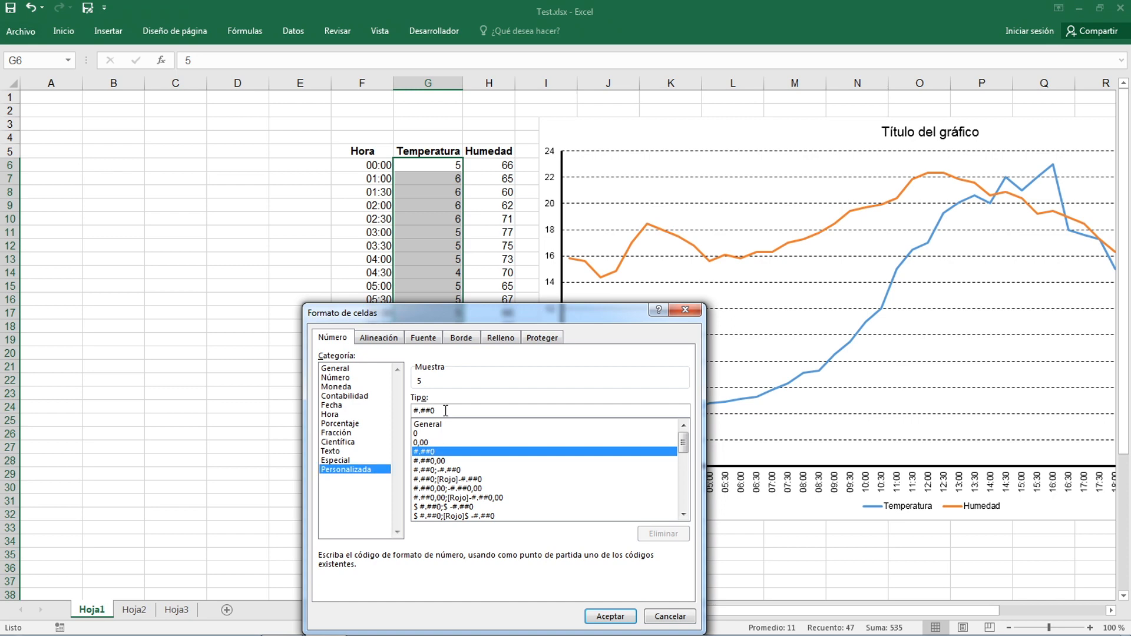
{"action": "type", "text": "\" °C"}
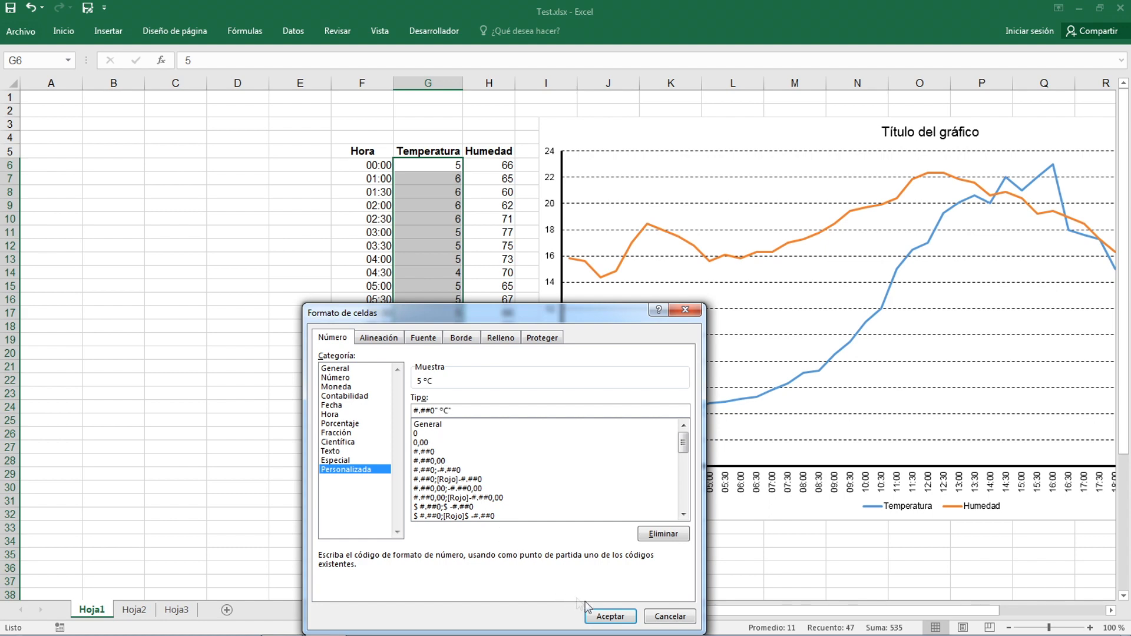
{"action": "left_click", "coordinate": [610, 616]}
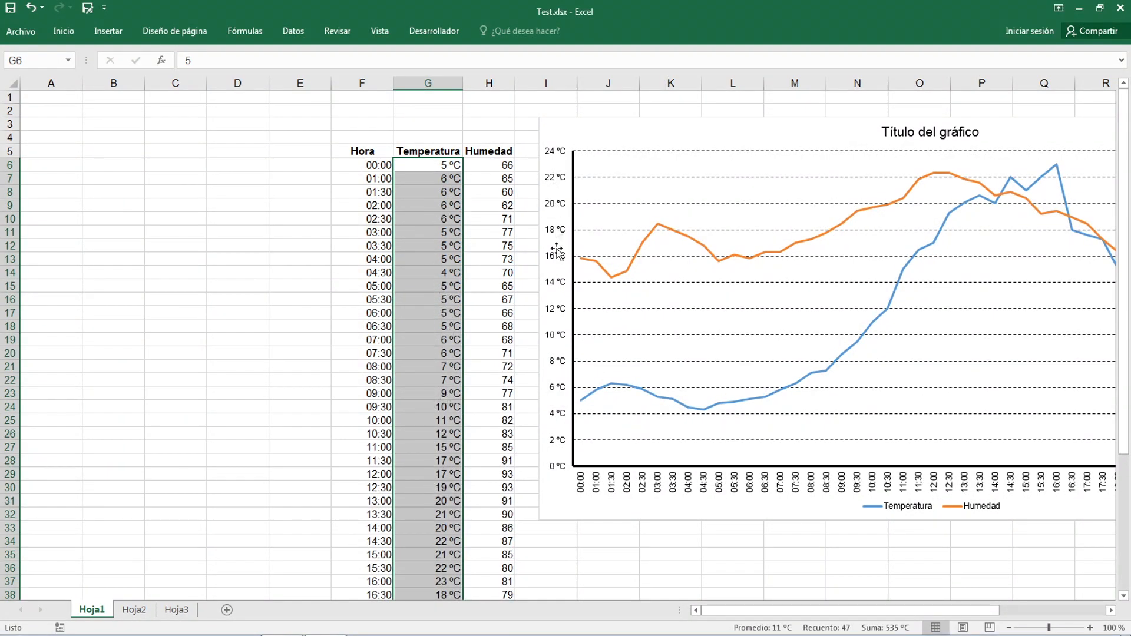
Step: Apply the custom number format #.##0" %" to the Humedad values in H6:H52
{"action": "left_click_drag", "start_coordinate": [497, 168], "coordinate": [509, 561]}
{"action": "right_click", "coordinate": [506, 446]}
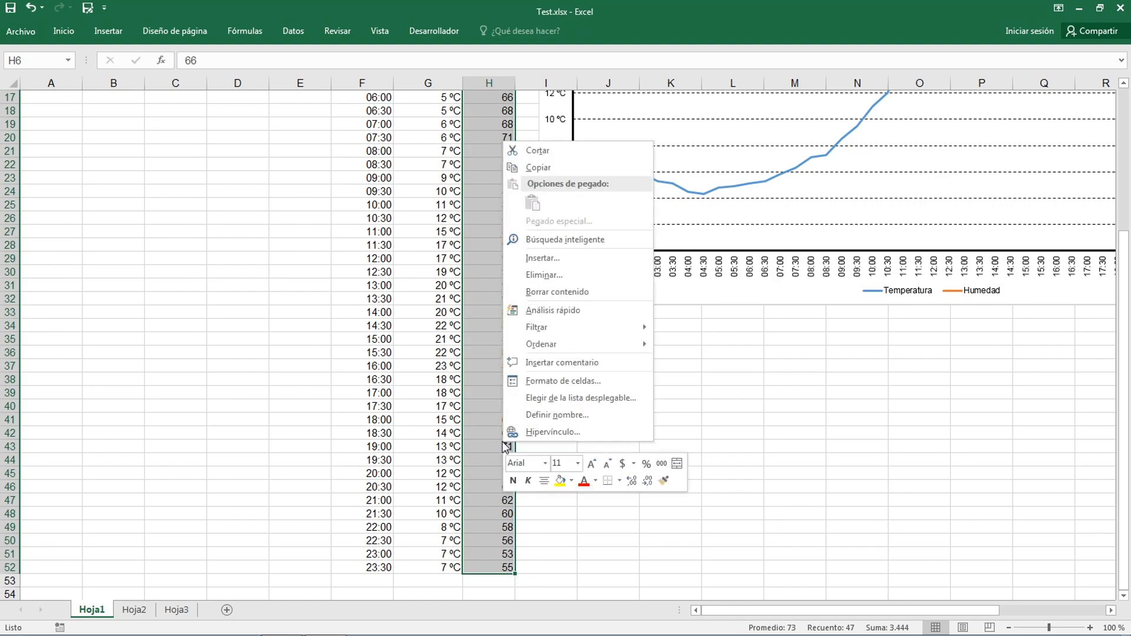
{"action": "left_click", "coordinate": [573, 387]}
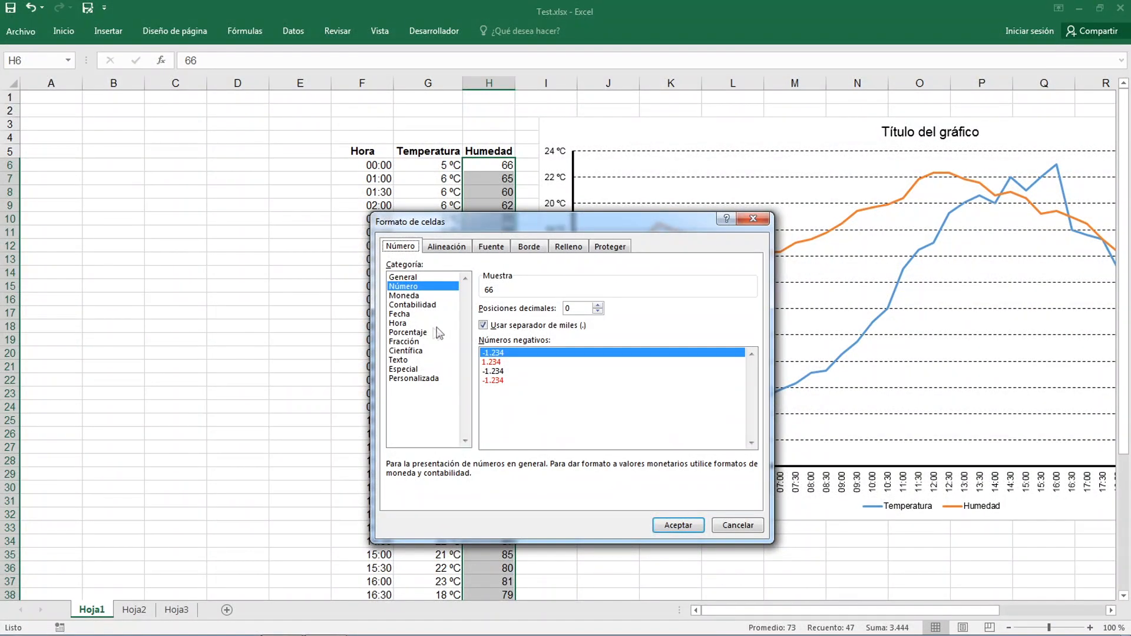
{"action": "left_click", "coordinate": [415, 378]}
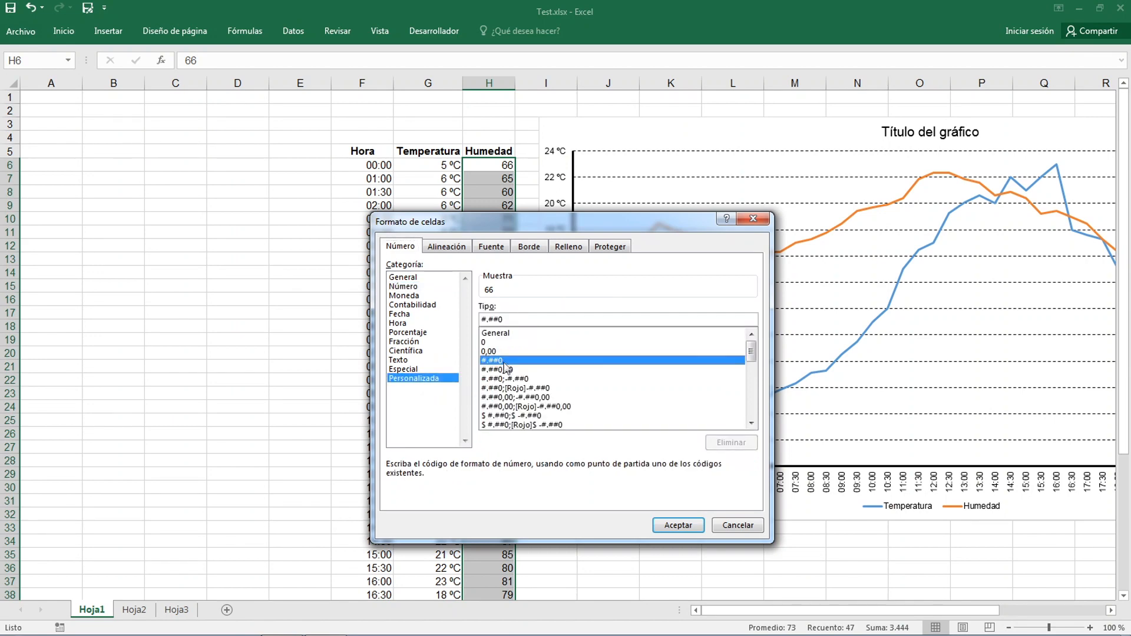
{"action": "left_click", "coordinate": [516, 320]}
{"action": "type", "text": "\" %"}
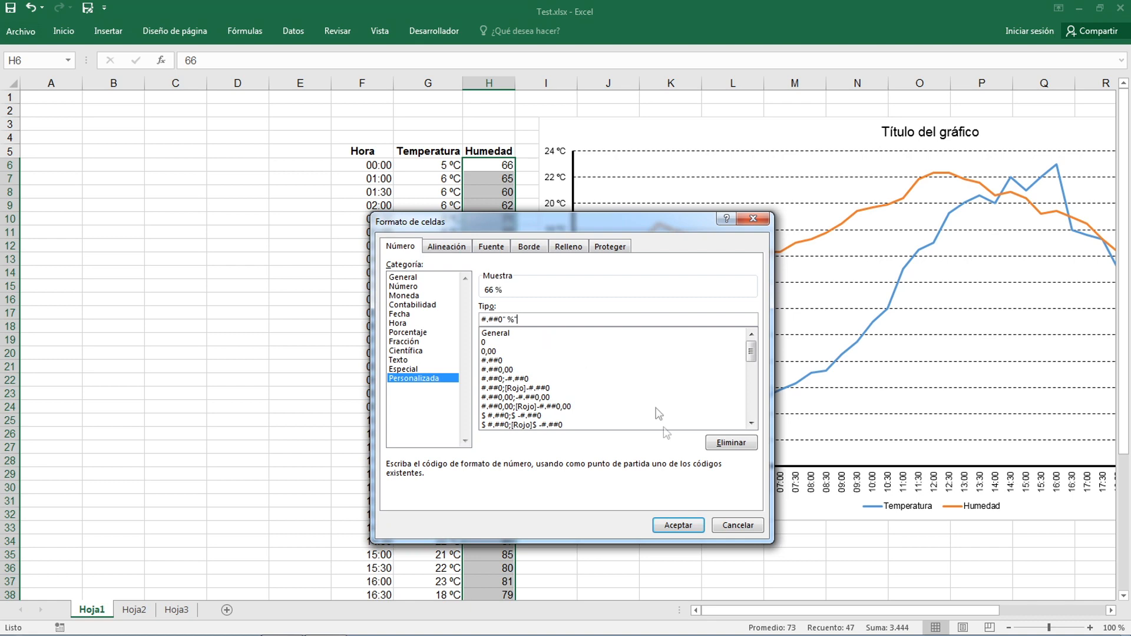
{"action": "left_click", "coordinate": [678, 525]}
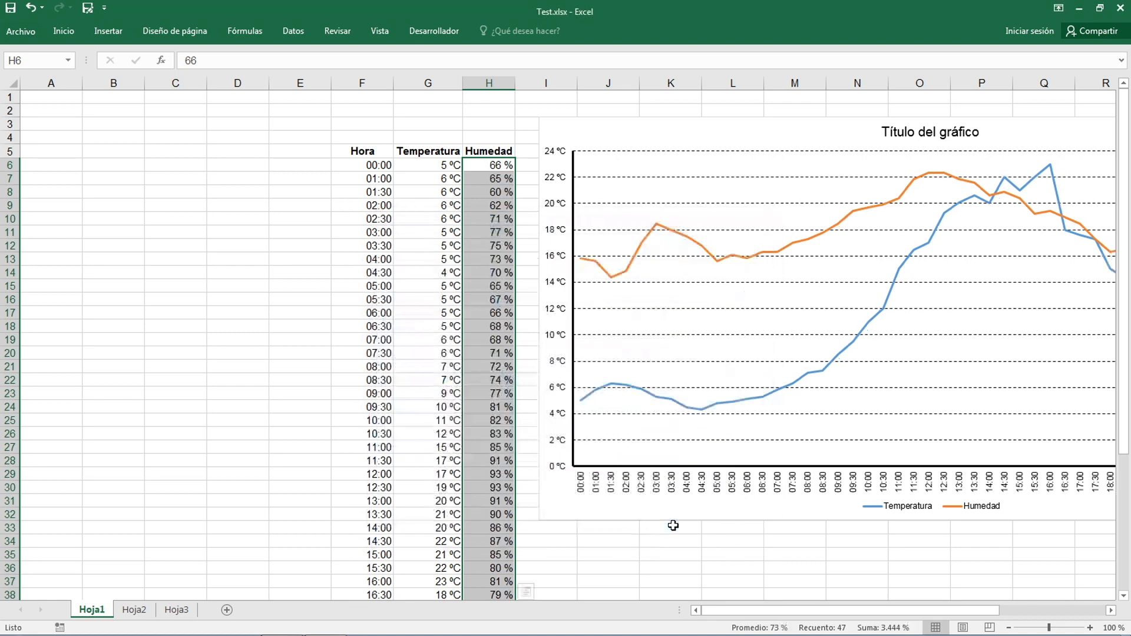
{"action": "left_click", "coordinate": [500, 311]}
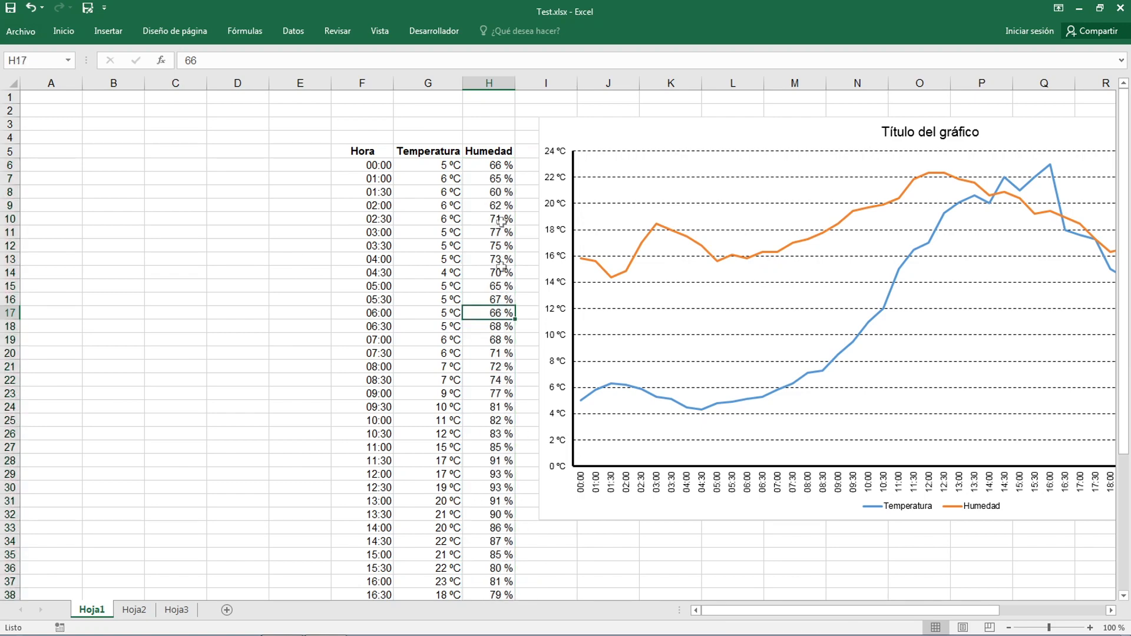
Step: Replace the chart title with "General Belgrano - Buenos Aires" and deselect the chart
{"action": "left_click_drag", "start_coordinate": [746, 617], "coordinate": [857, 612]}
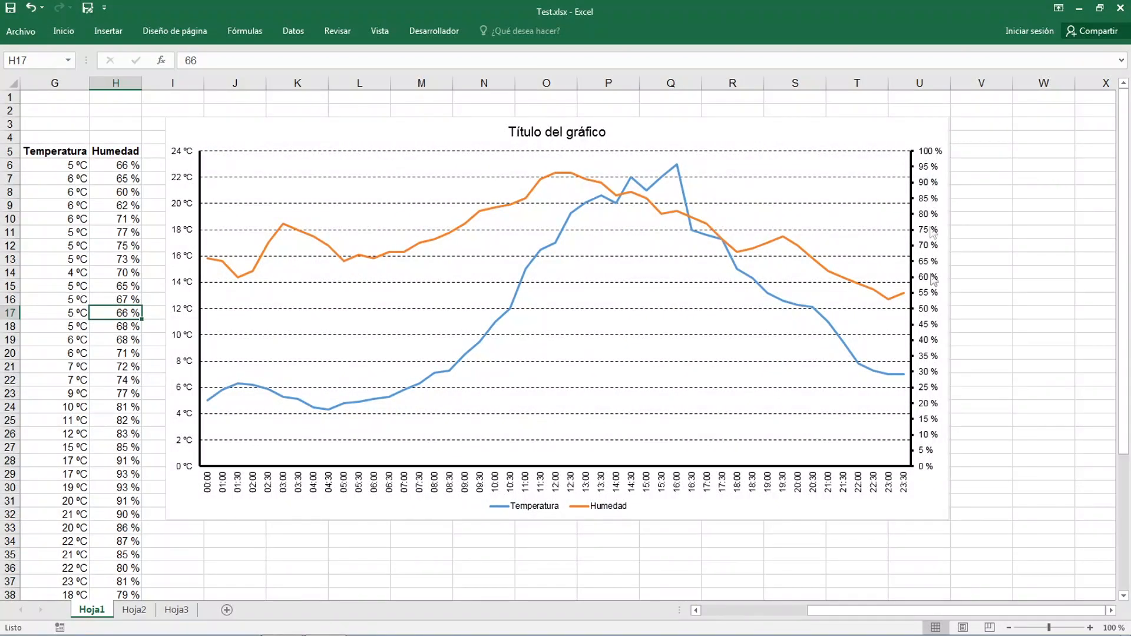
{"action": "left_click", "coordinate": [605, 132]}
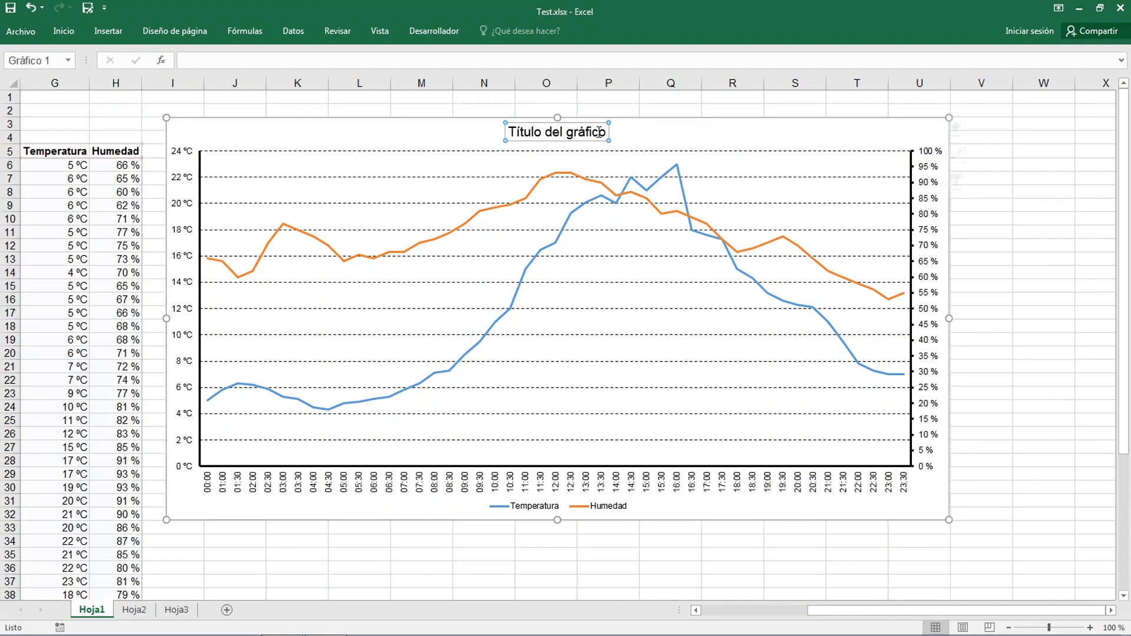
{"action": "left_click_drag", "start_coordinate": [605, 132], "coordinate": [518, 137]}
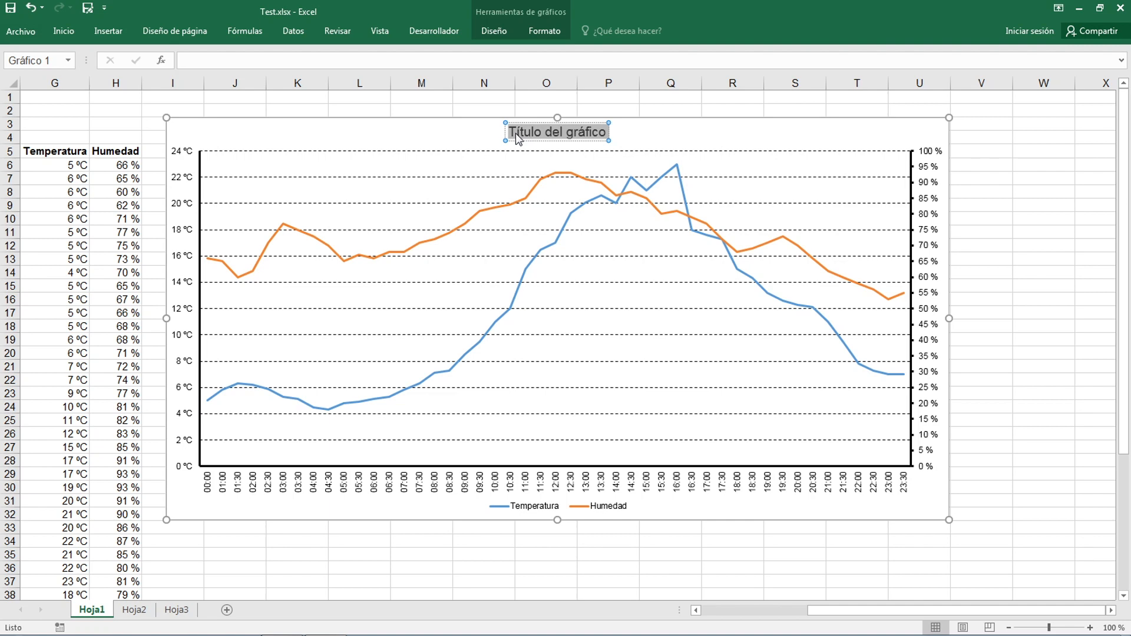
{"action": "type", "text": "Gener"}
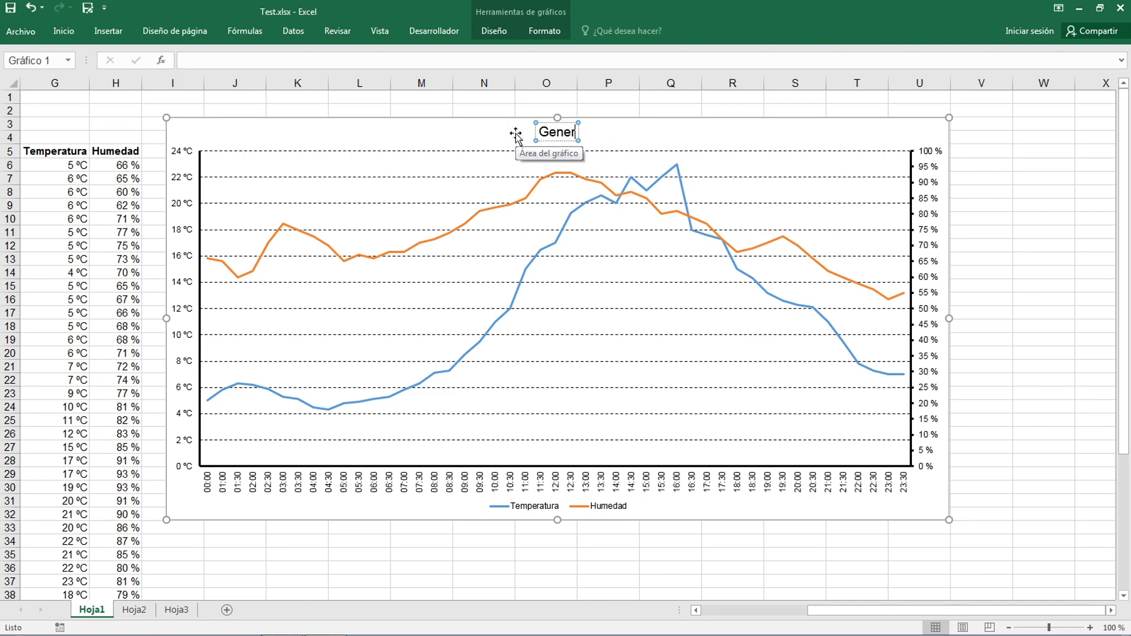
{"action": "type", "text": "al Be"}
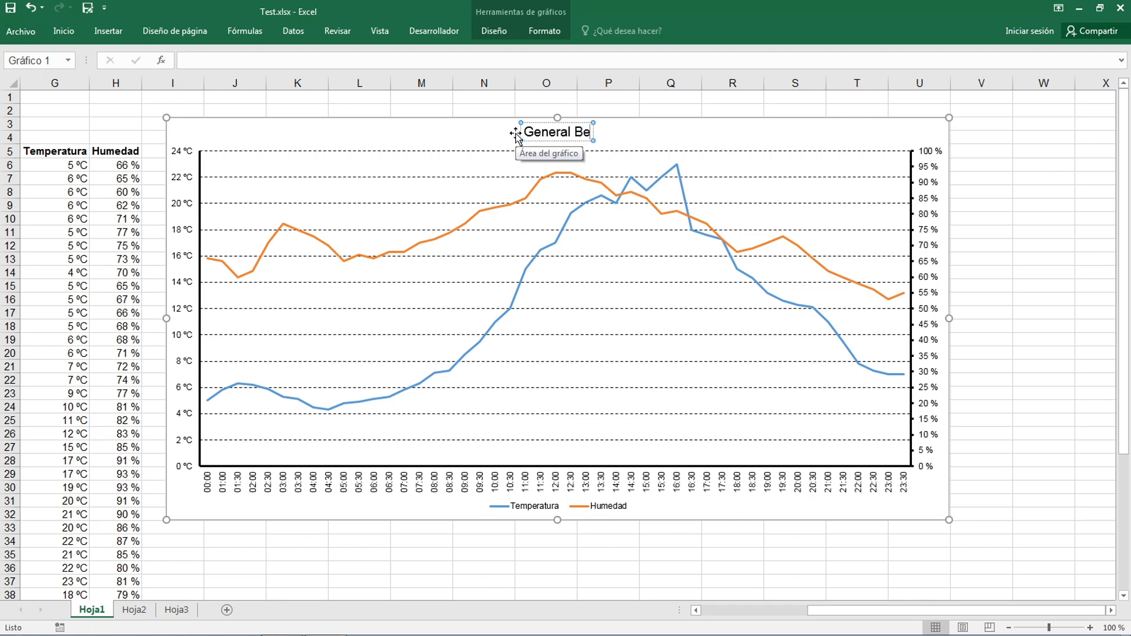
{"action": "type", "text": "lgrano"}
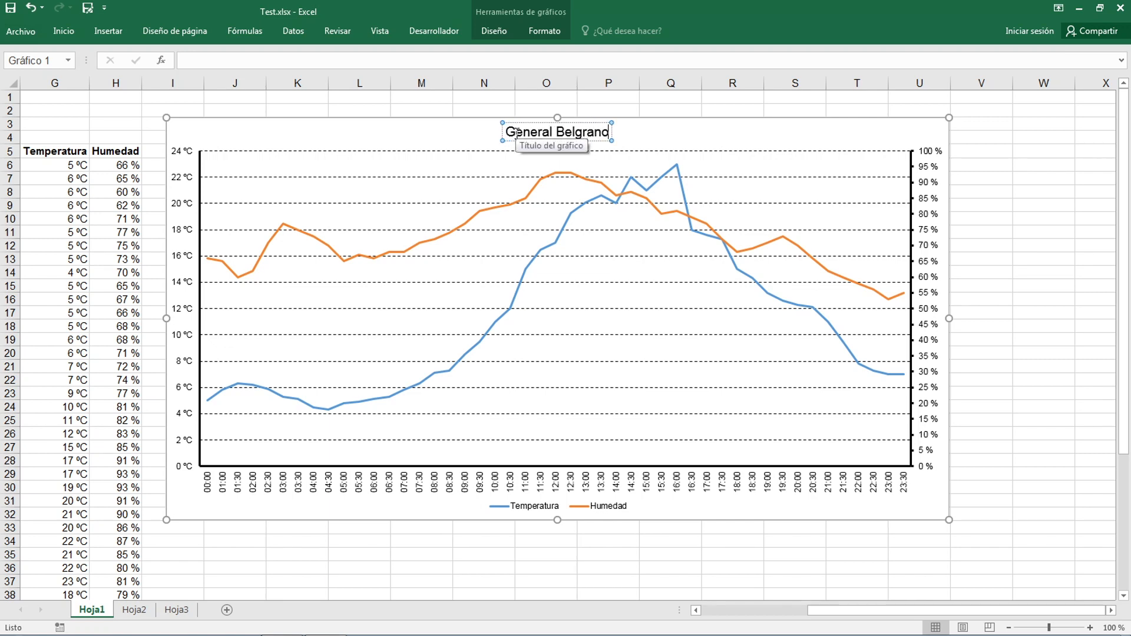
{"action": "type", "text": " - B"}
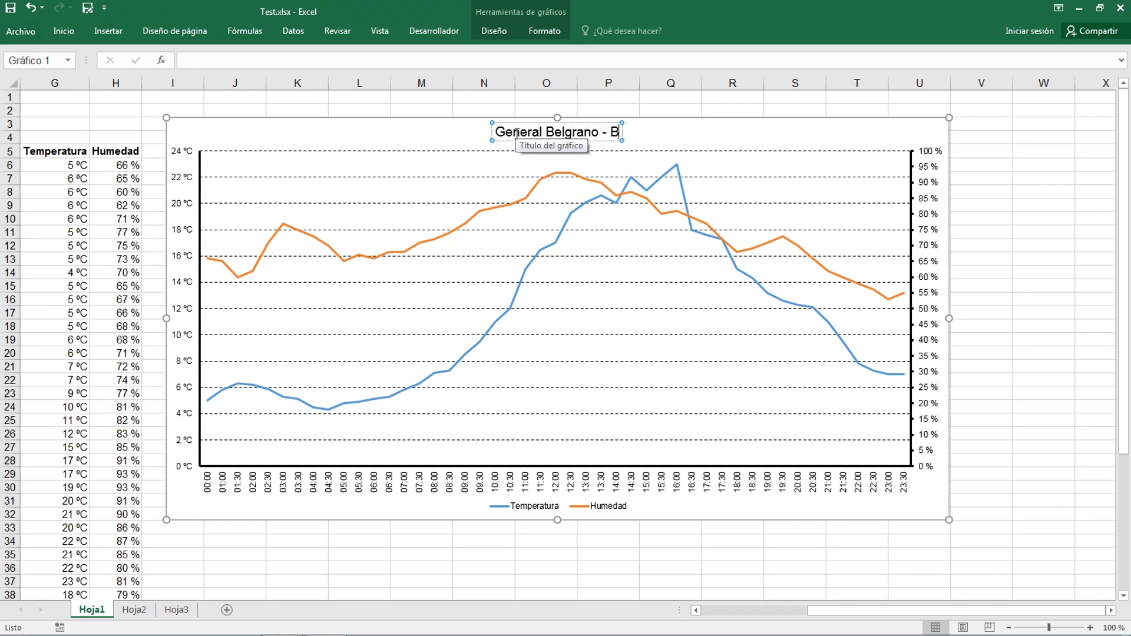
{"action": "type", "text": "uenos Aires"}
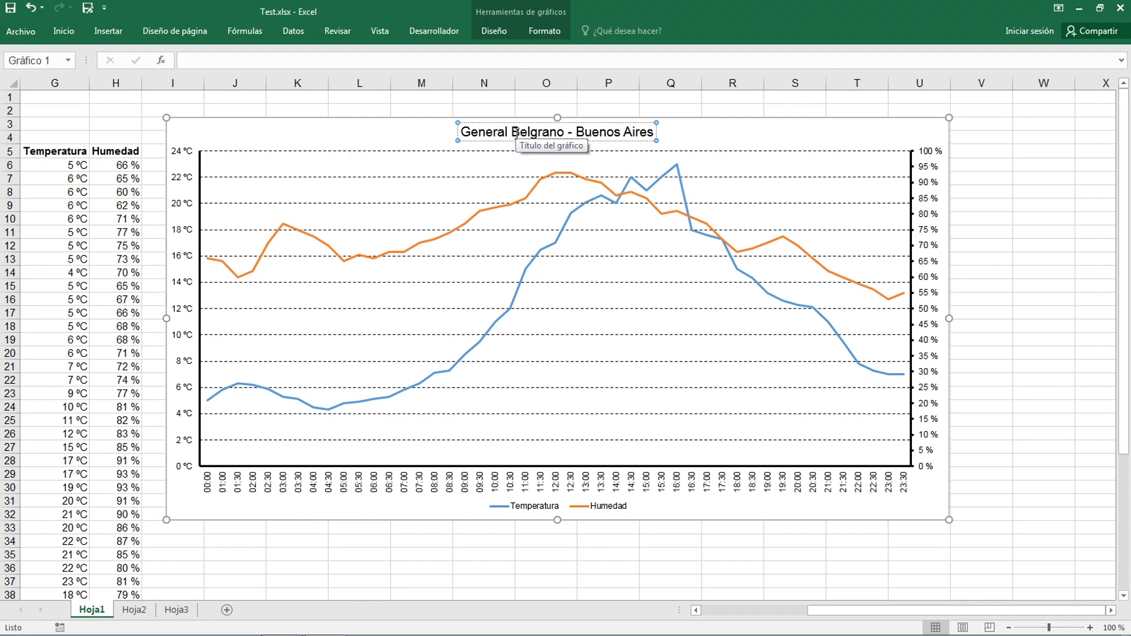
{"action": "left_click", "coordinate": [979, 155]}
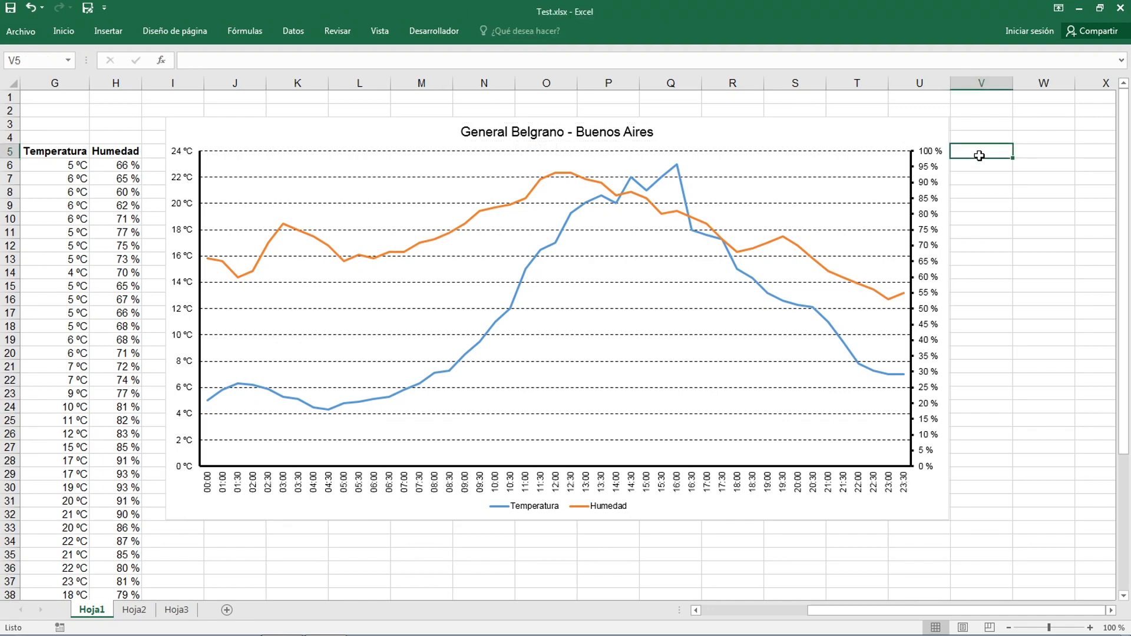